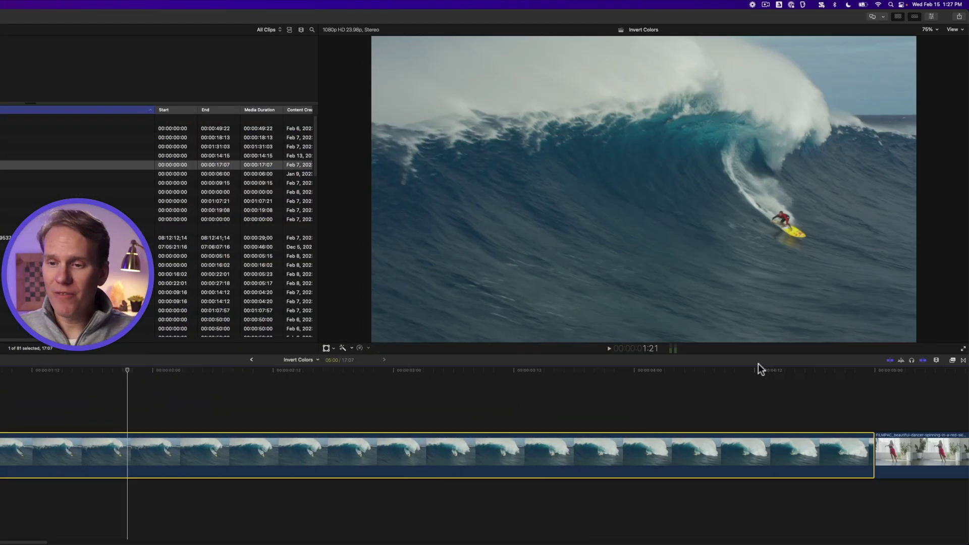
Drag the Basics Negative effect onto the Surfer clip, inverting its colours at Amount 100
key("z")
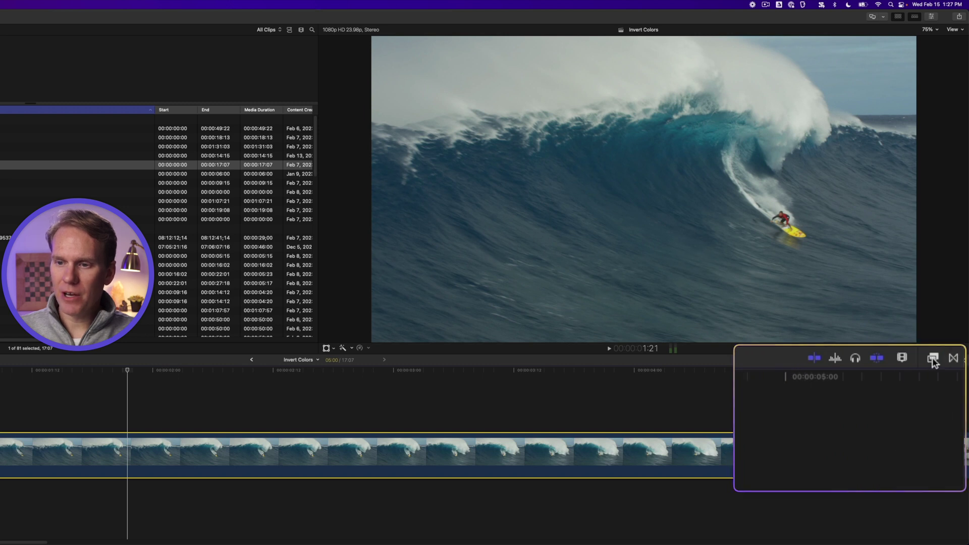
left_click(951, 360)
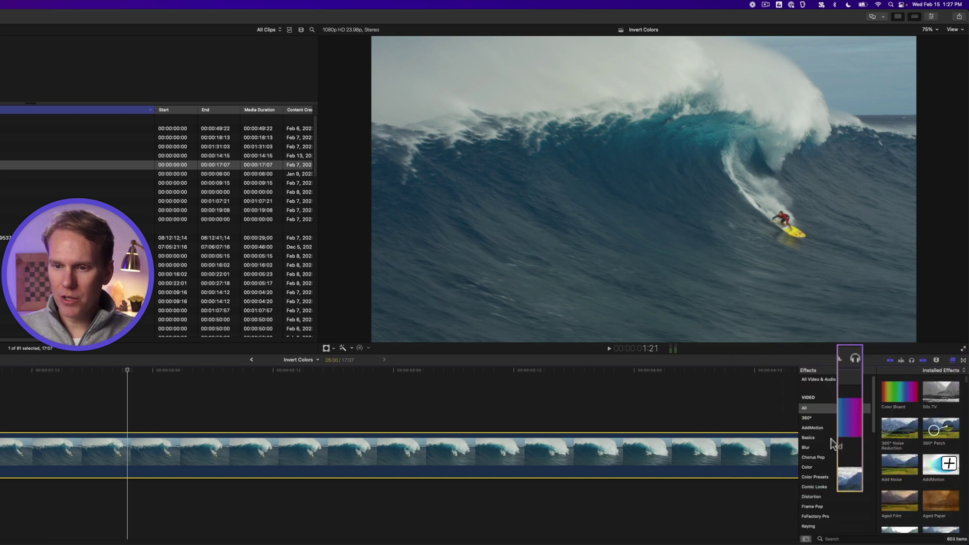
left_click(831, 437)
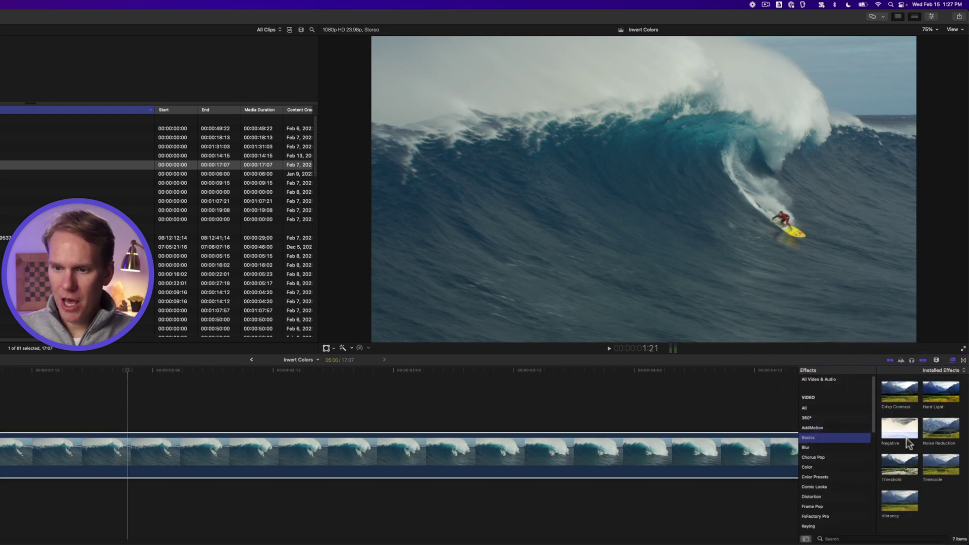
left_click_drag(898, 431, 343, 454)
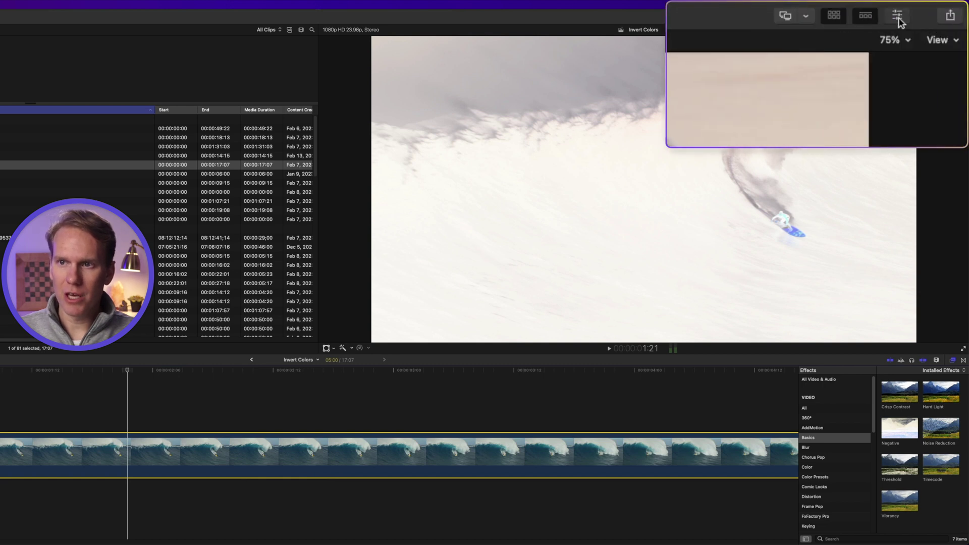
left_click(898, 17)
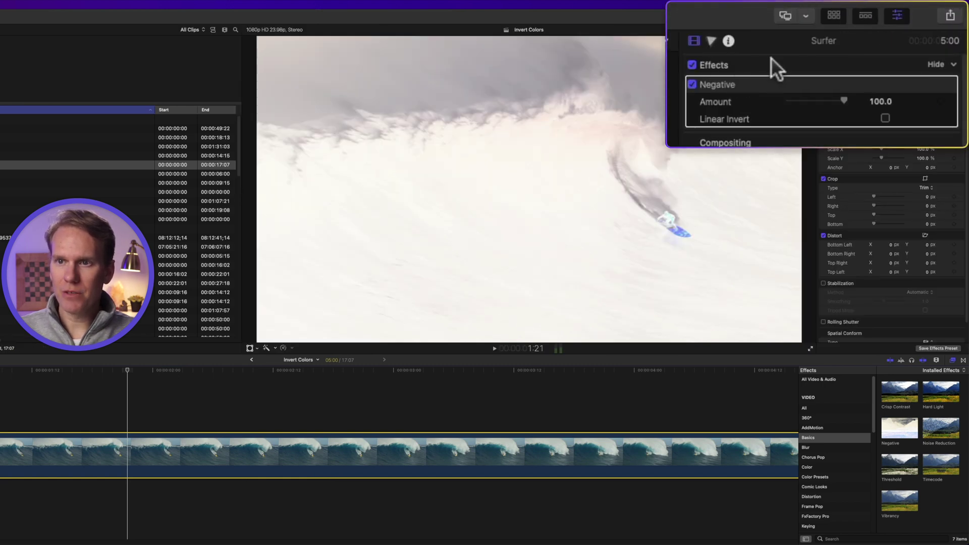
Enable Linear Invert on the Negative effect, preview it, then delete the effect
left_click(868, 53)
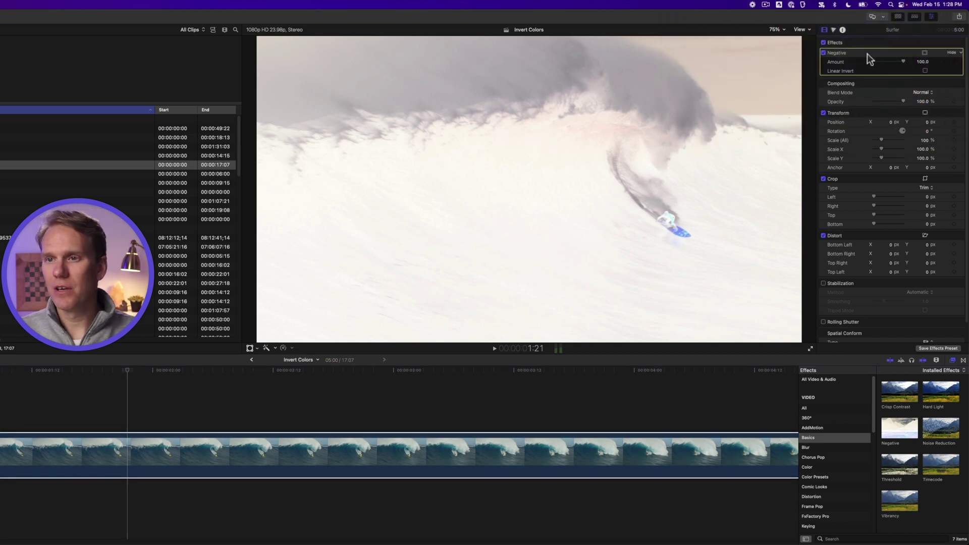
left_click_drag(903, 62, 923, 65)
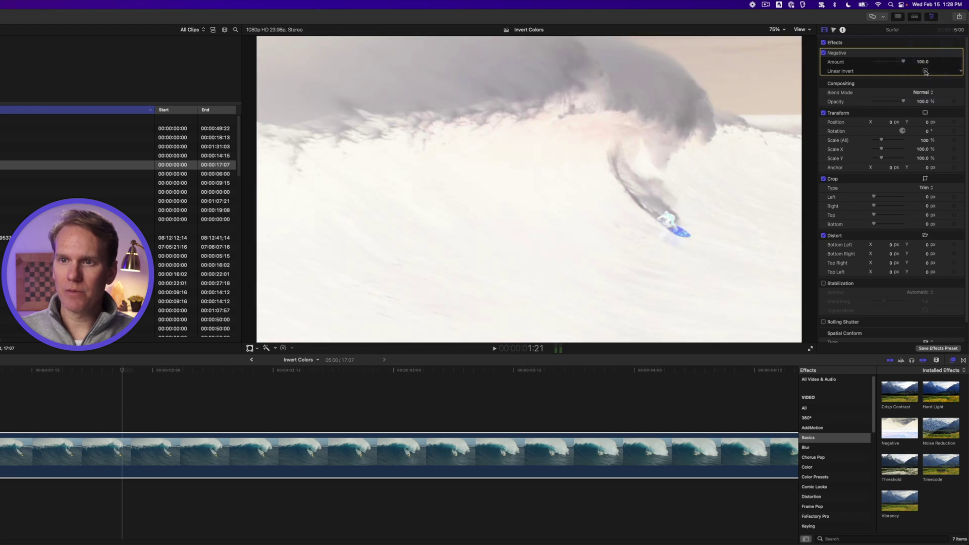
left_click(924, 71)
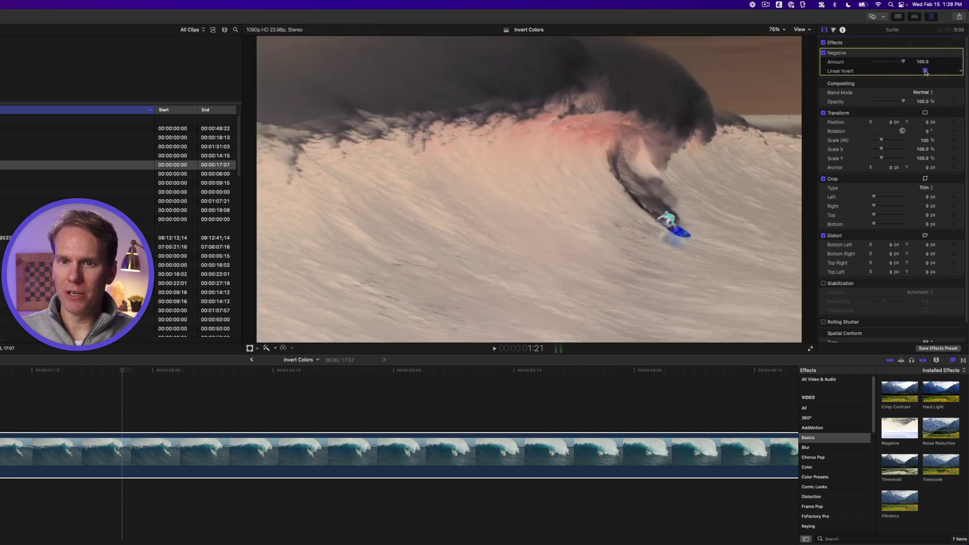
key("space")
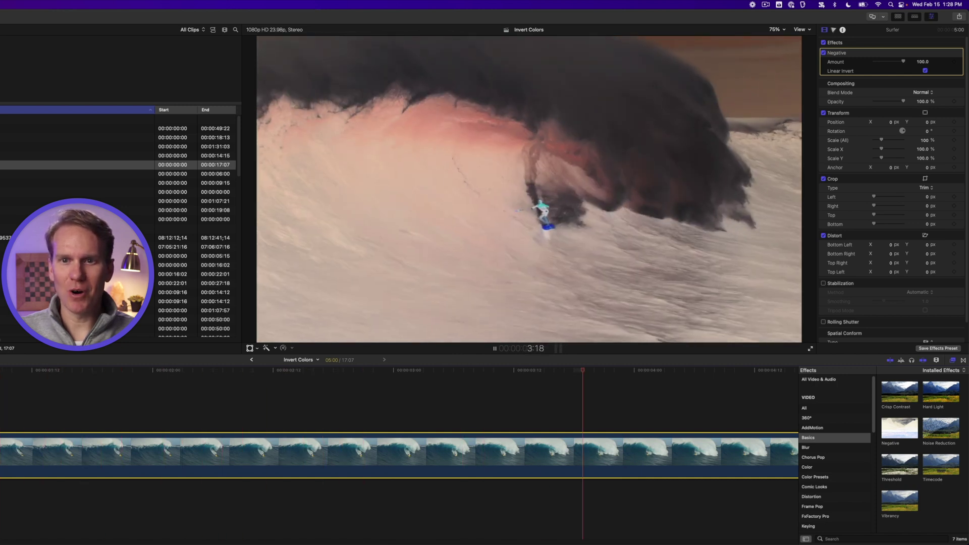
key("space")
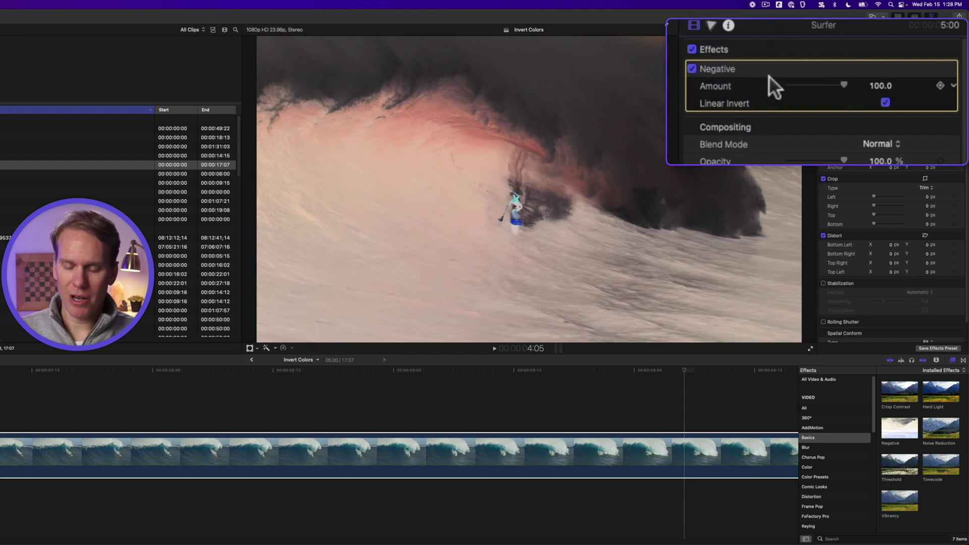
key("Delete")
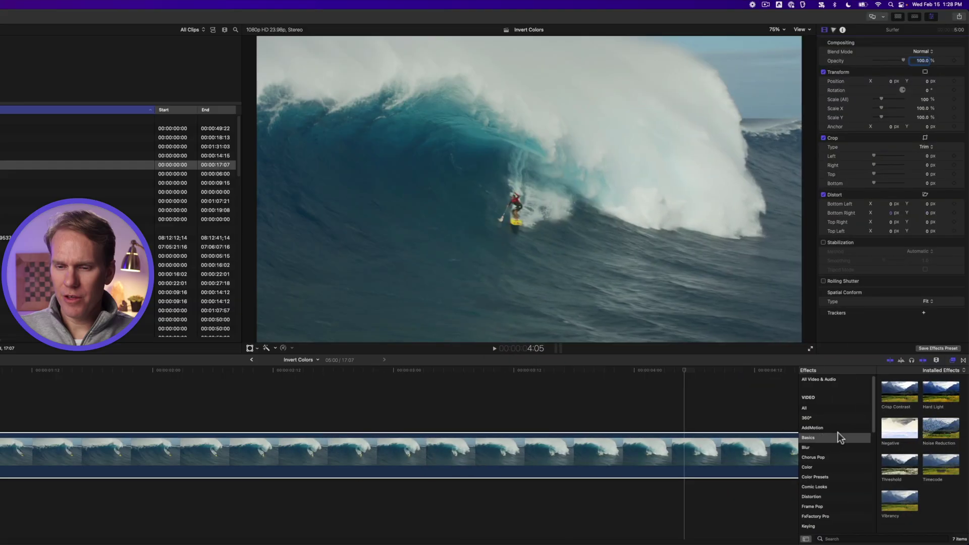
Search 'x-ra' in all effects, apply X-Ray to the surfing clip, and play it back
left_click(823, 408)
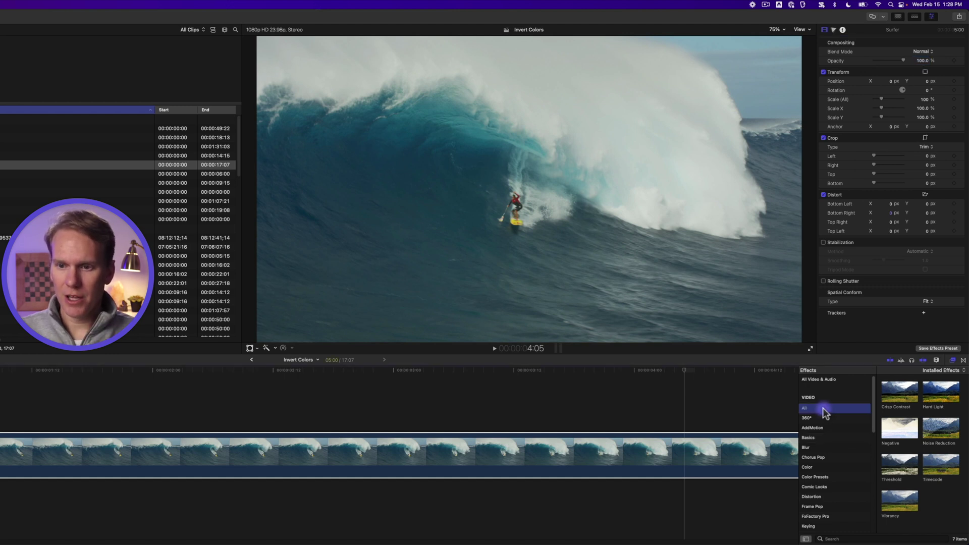
left_click(846, 540)
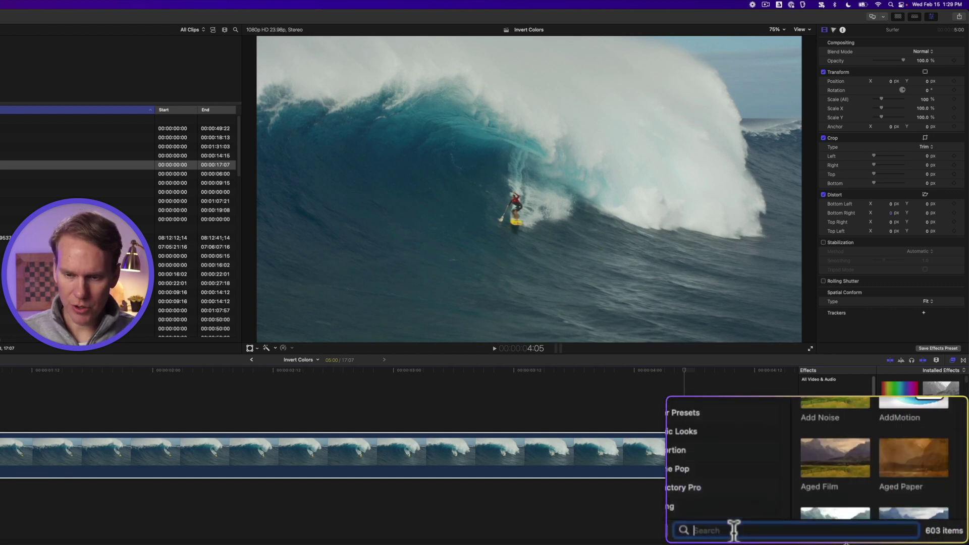
type("x-ray")
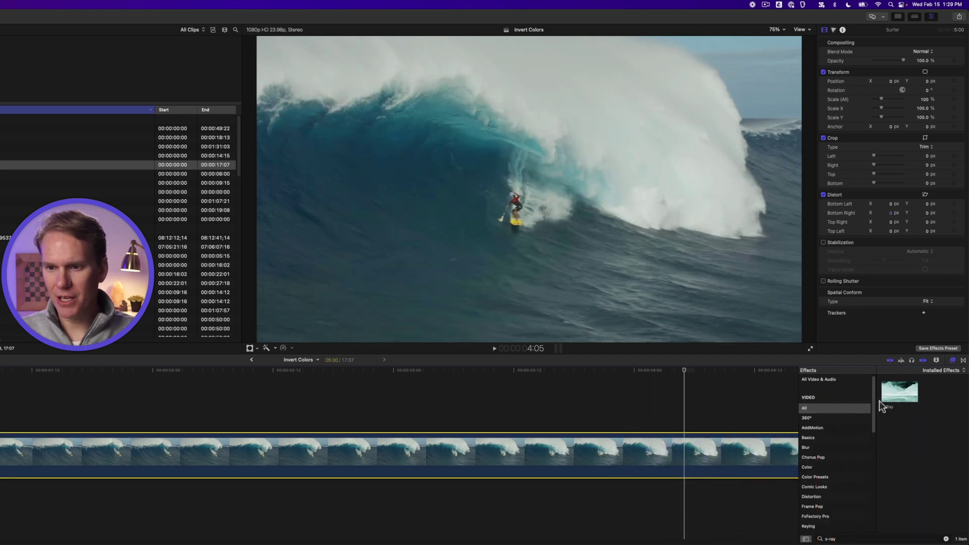
double_click(889, 401)
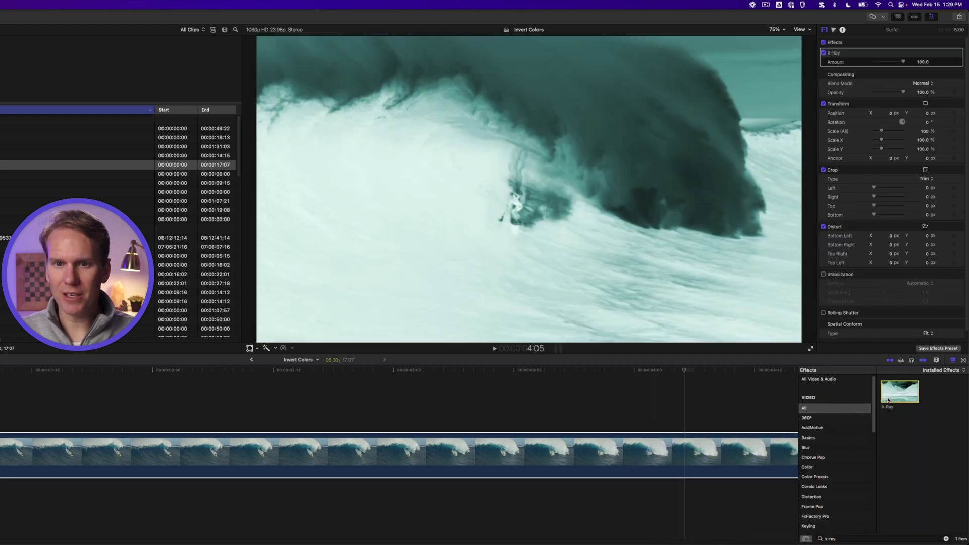
left_click(448, 434)
key("space")
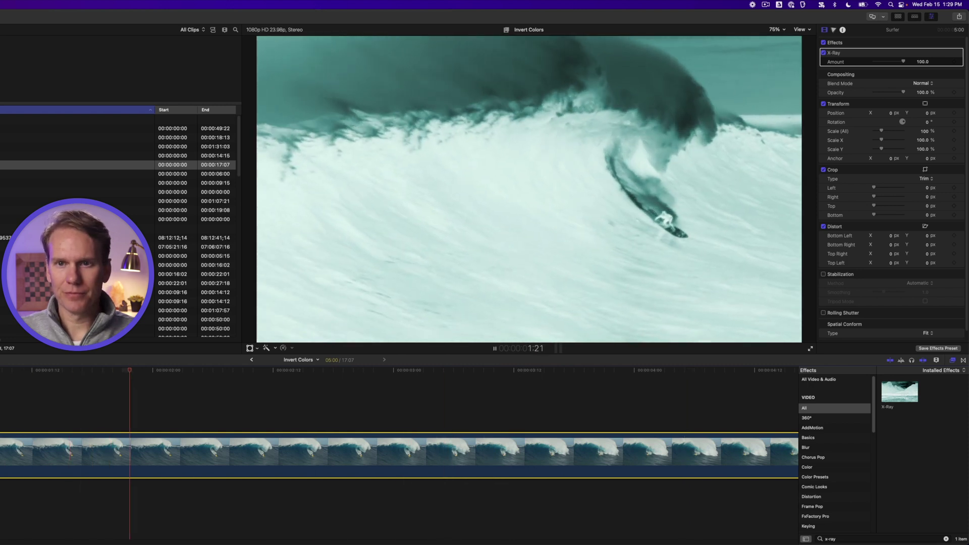
key("space")
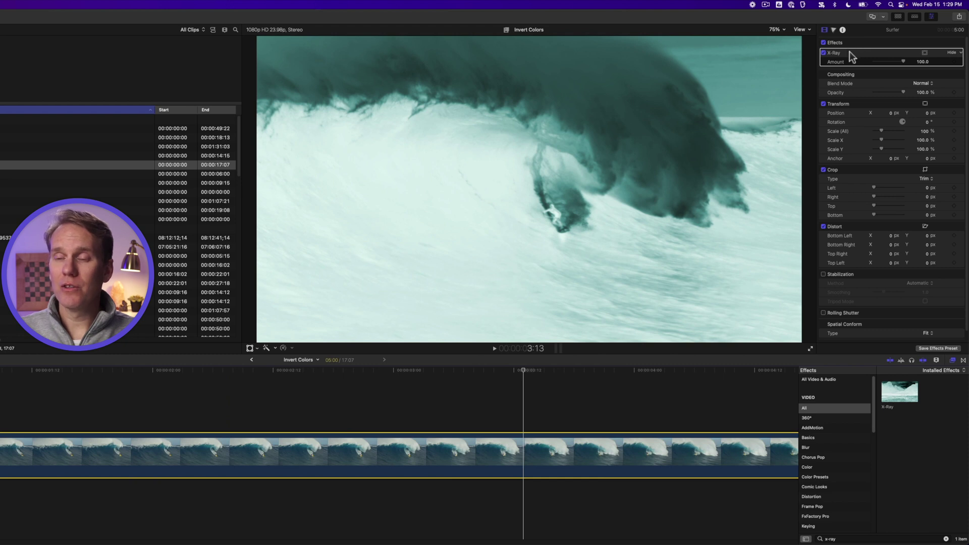
Check the X-Ray Amount, leaving it at 100, and reselect the surfing clip
left_click(864, 54)
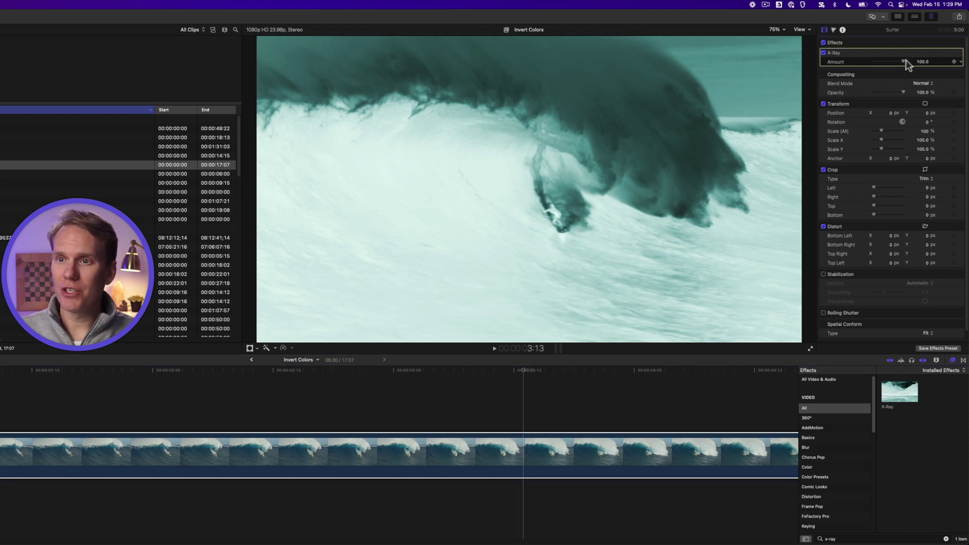
mouse_move(903, 60)
left_mouse_down()
mouse_move(893, 59)
mouse_move(909, 59)
left_mouse_up()
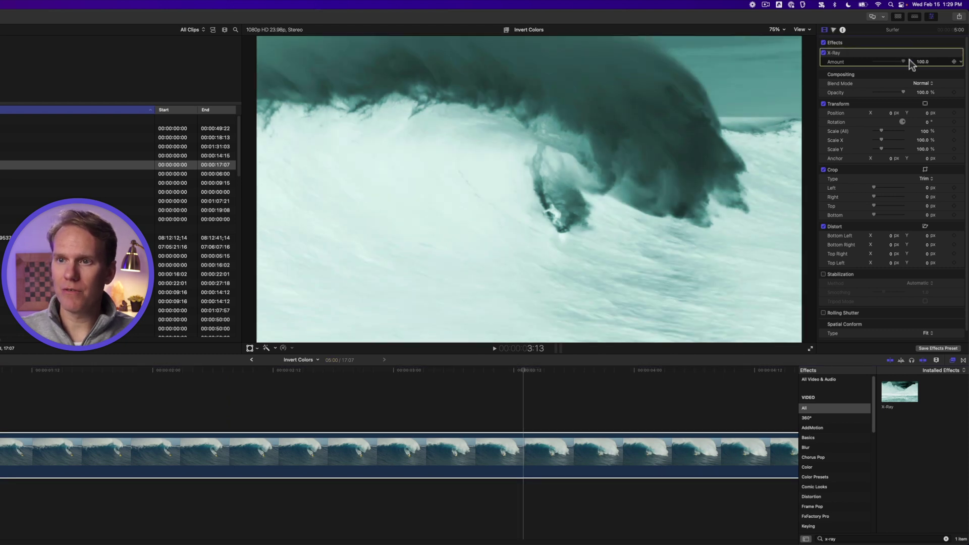
left_click(213, 461)
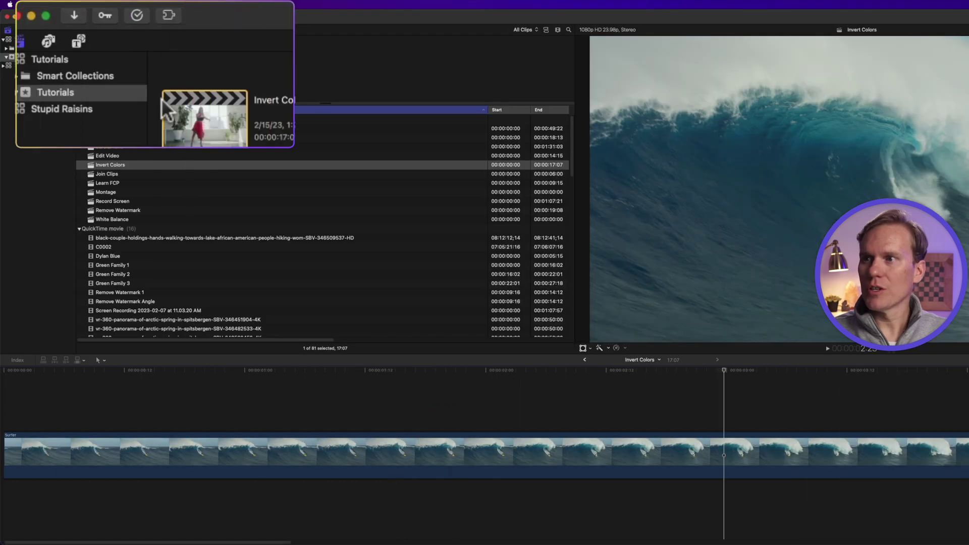
Drag the Custom solid from Generators > Solids onto a layer above the Surfer clip
left_click(79, 42)
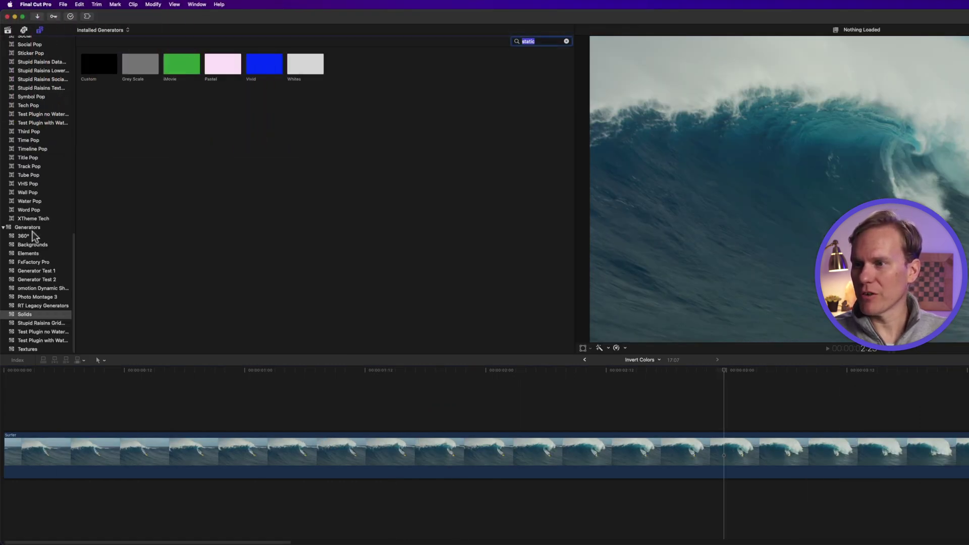
left_click(42, 313)
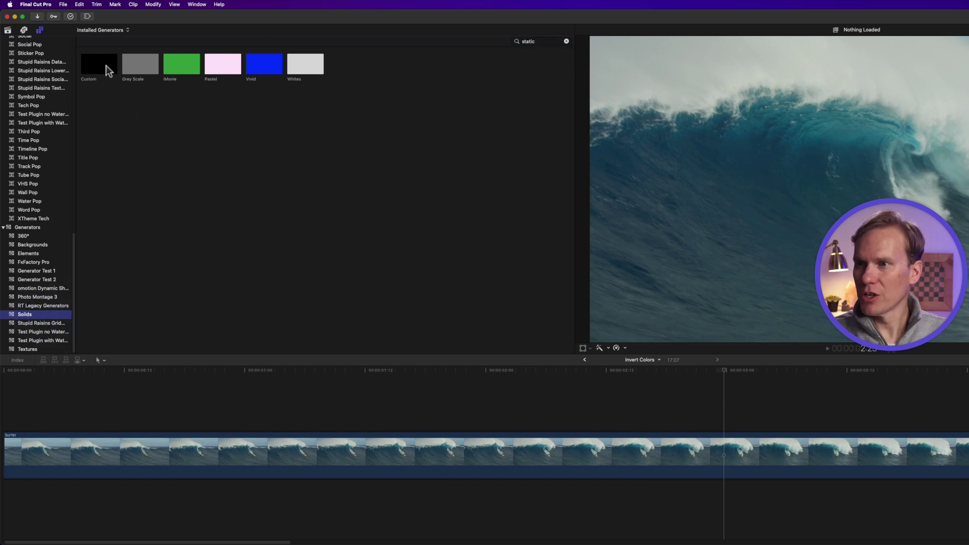
left_click_drag(102, 64, 35, 403)
left_click_drag(35, 403, 35, 404)
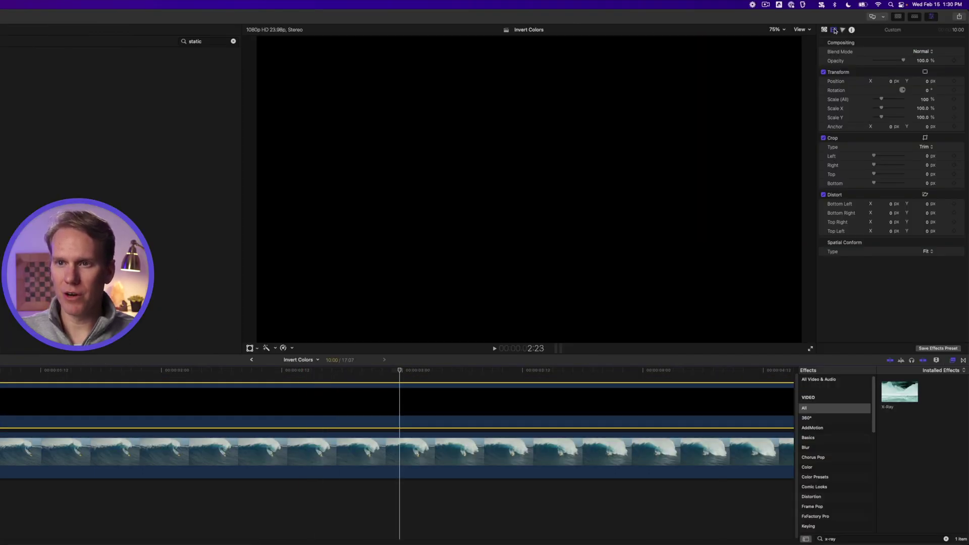
Set the Custom solid to Difference blend mode with a white colour, and preview playback
left_click(927, 51)
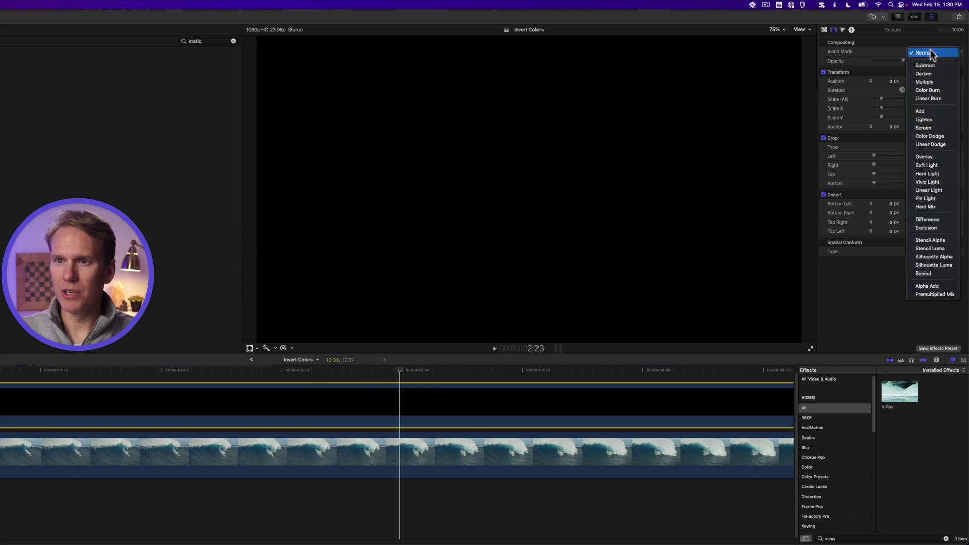
left_click(937, 222)
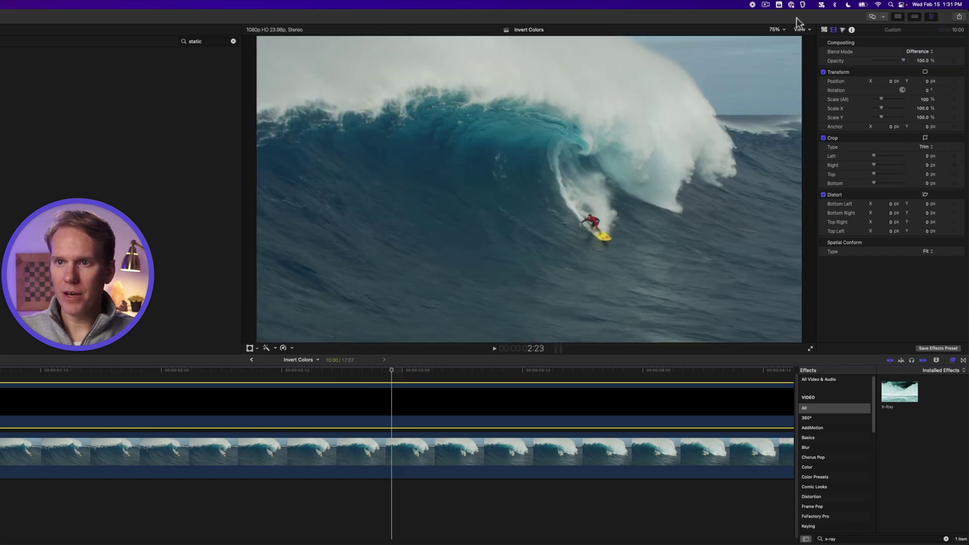
left_click(823, 31)
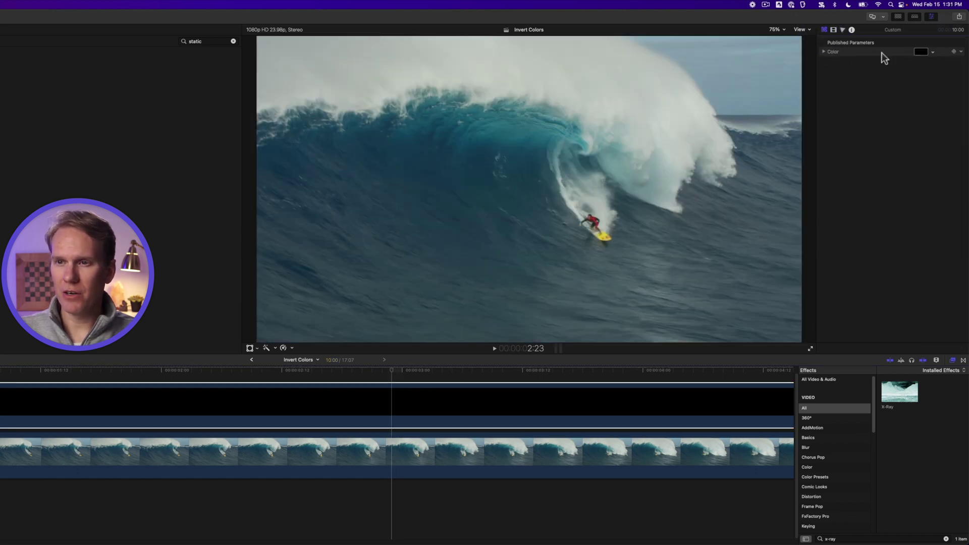
left_click(919, 52)
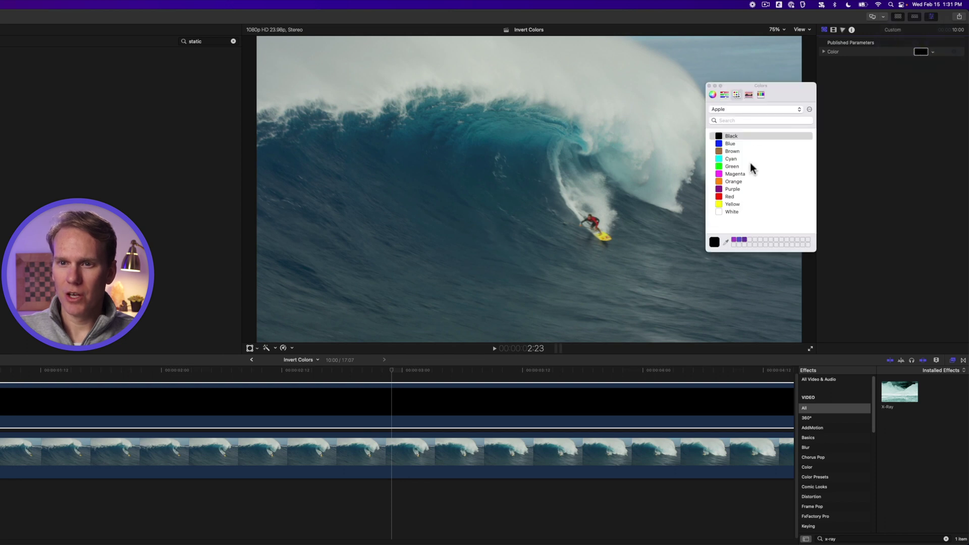
left_click(730, 212)
left_click_drag(717, 89, 824, 95)
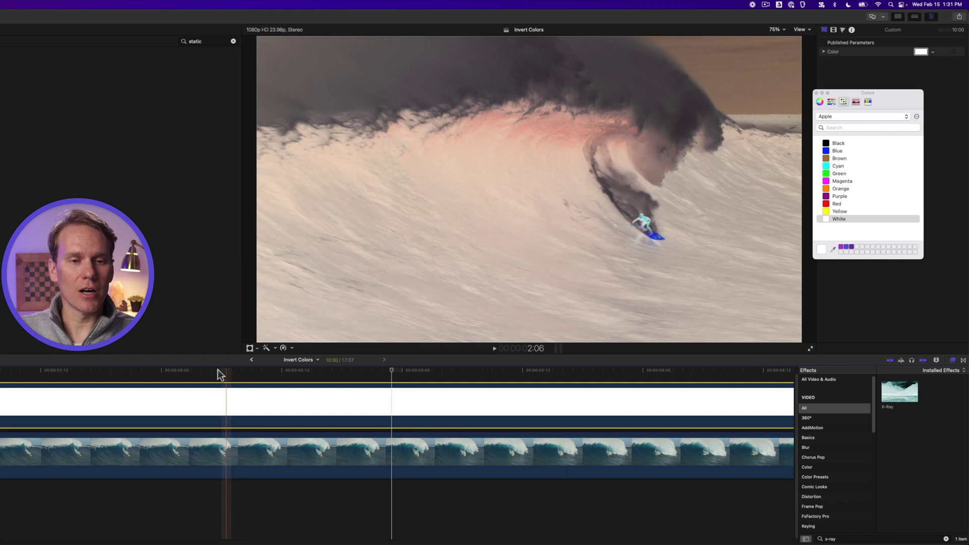
key("Up")
key("space")
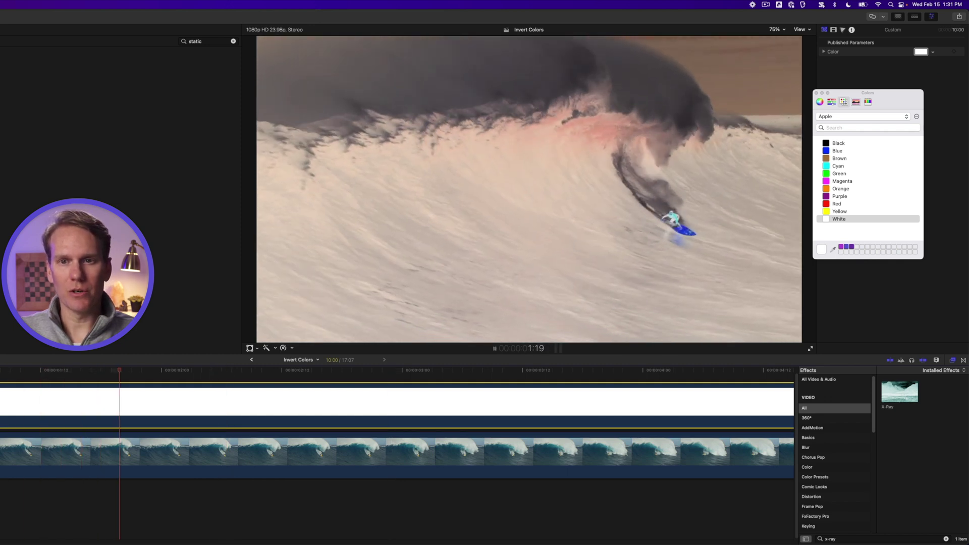
key("space")
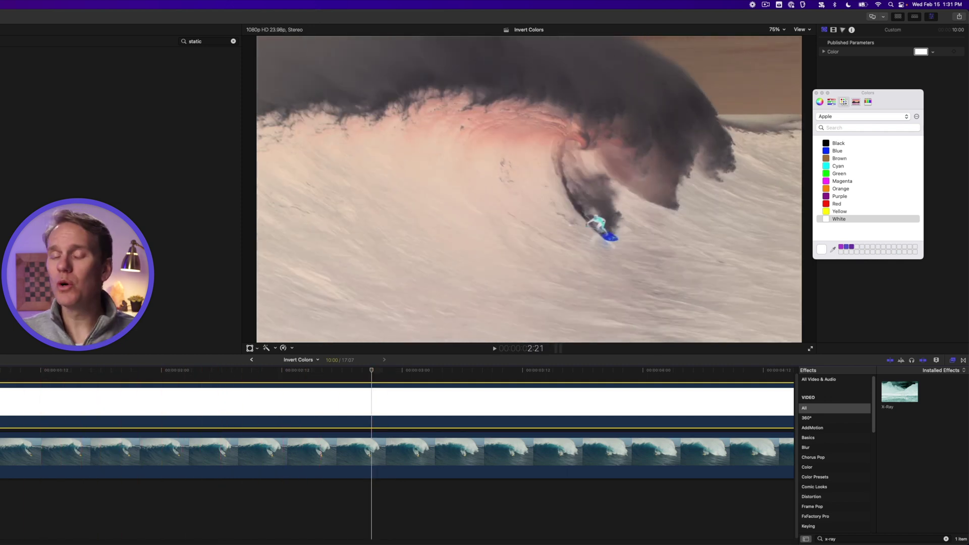
Change the solid's colour on the colour wheel from green to red, then move it beneath the surfer clip
left_click(819, 102)
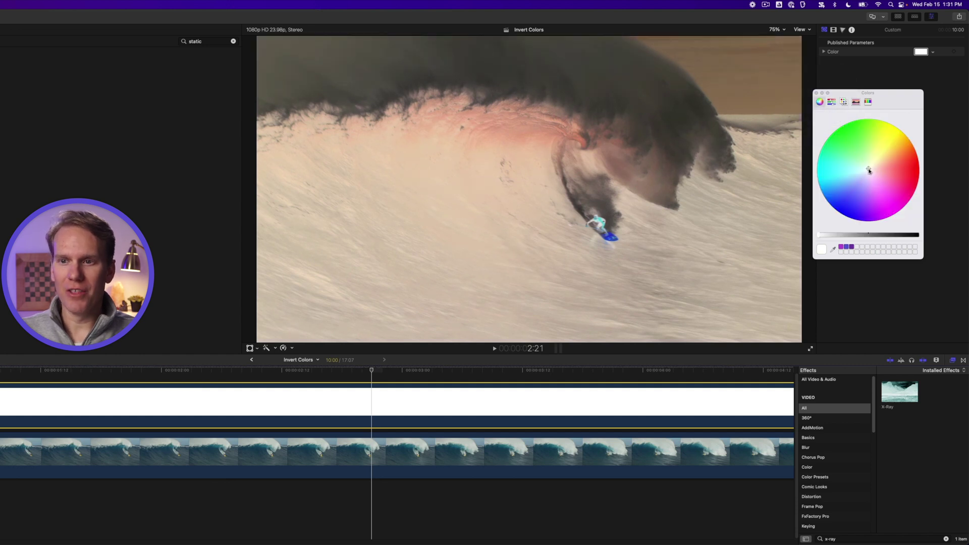
left_click_drag(865, 158, 859, 156)
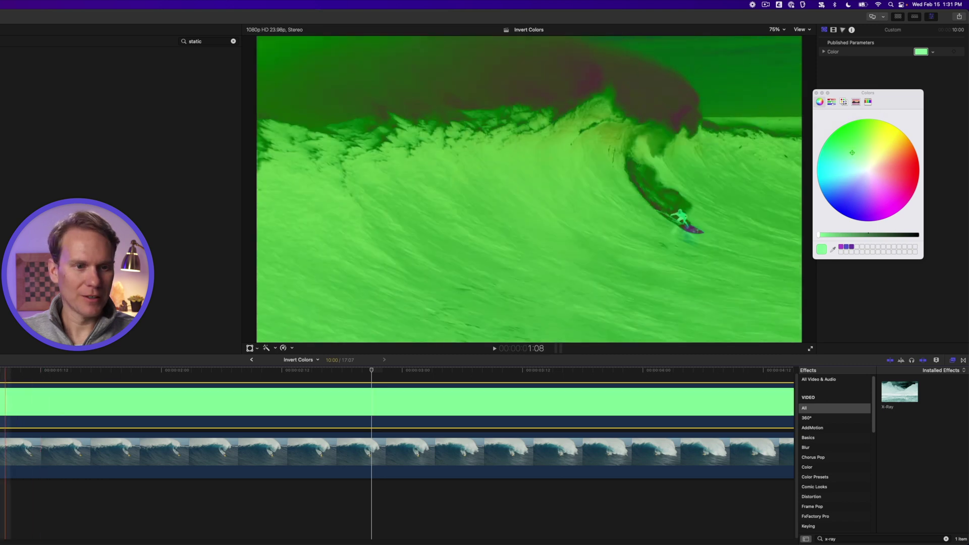
key("space")
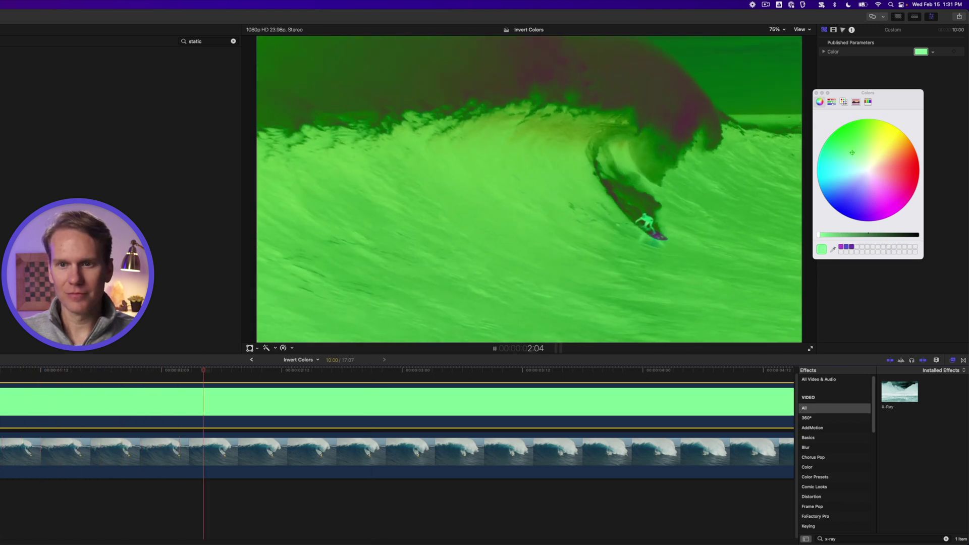
key("space")
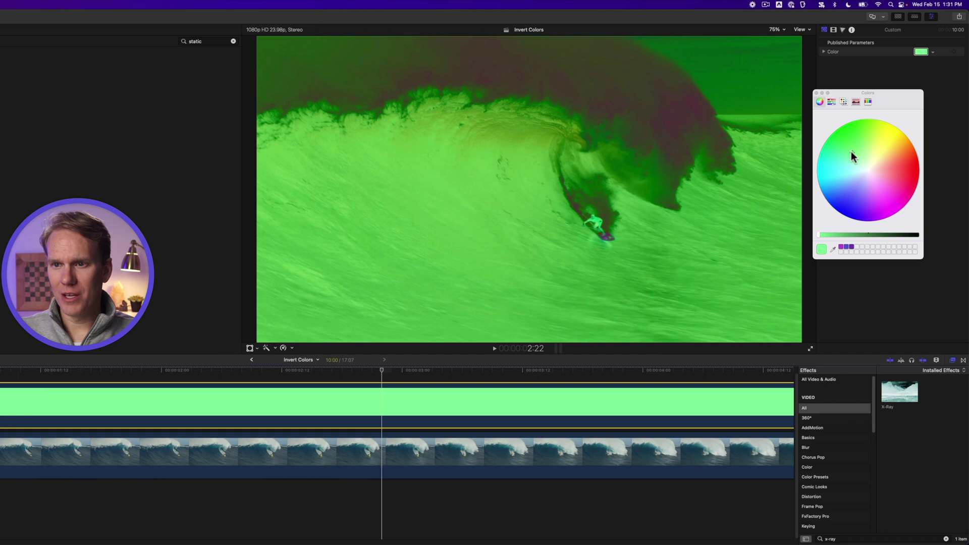
left_click_drag(850, 151, 898, 168)
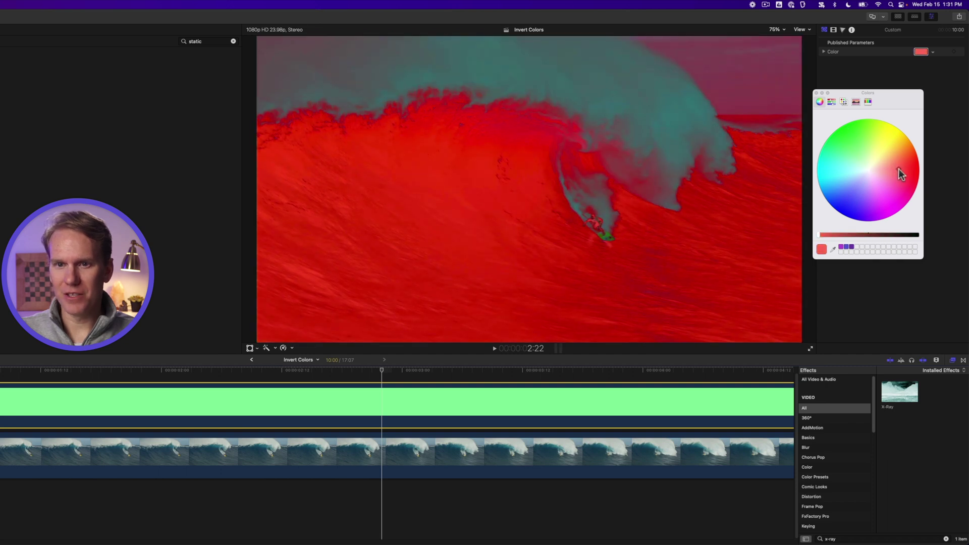
key("space")
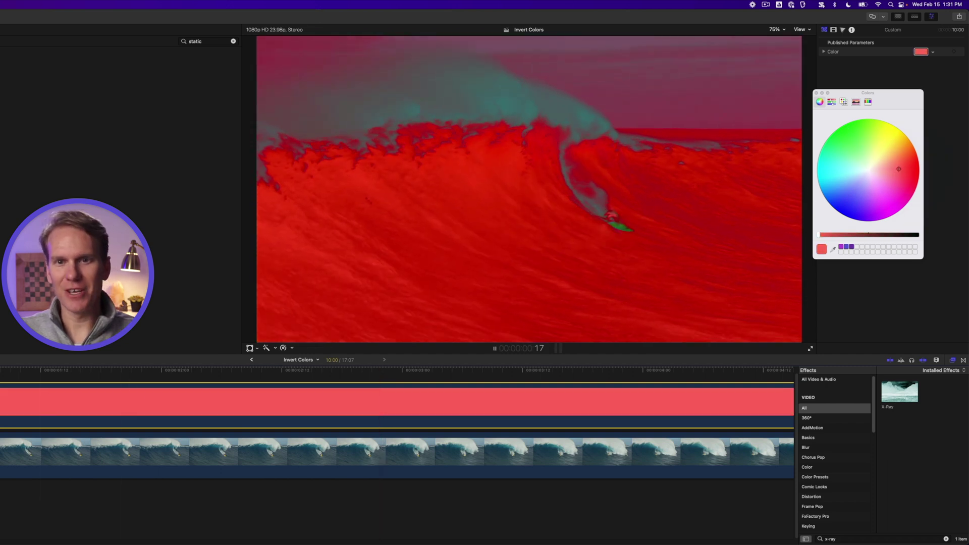
key("space")
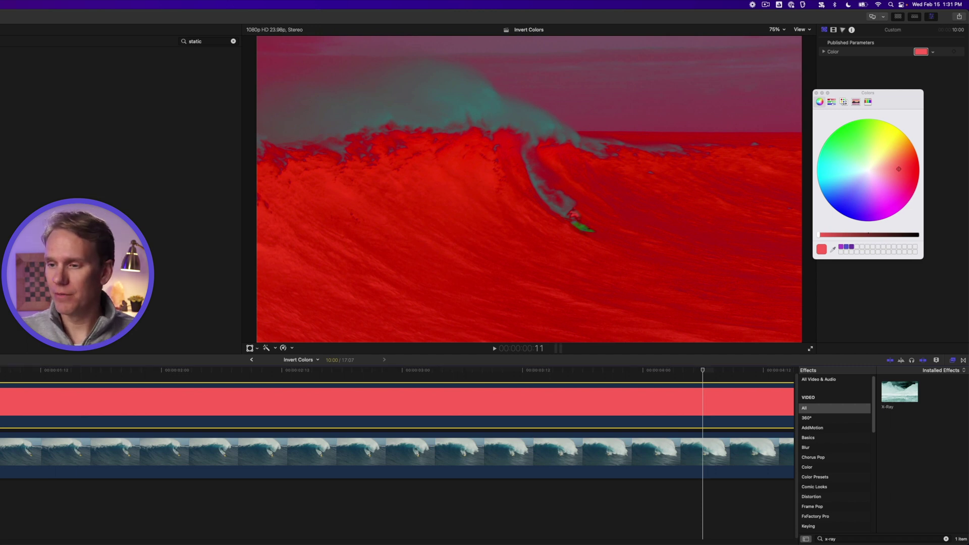
left_click_drag(285, 404, 258, 502)
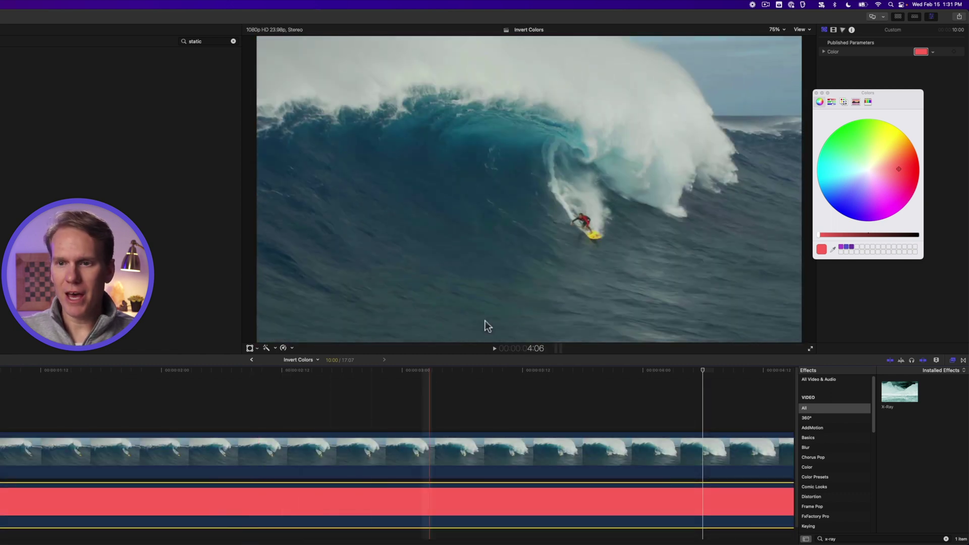
Set the red solid's blend mode to Normal and close the colour picker
left_click(832, 30)
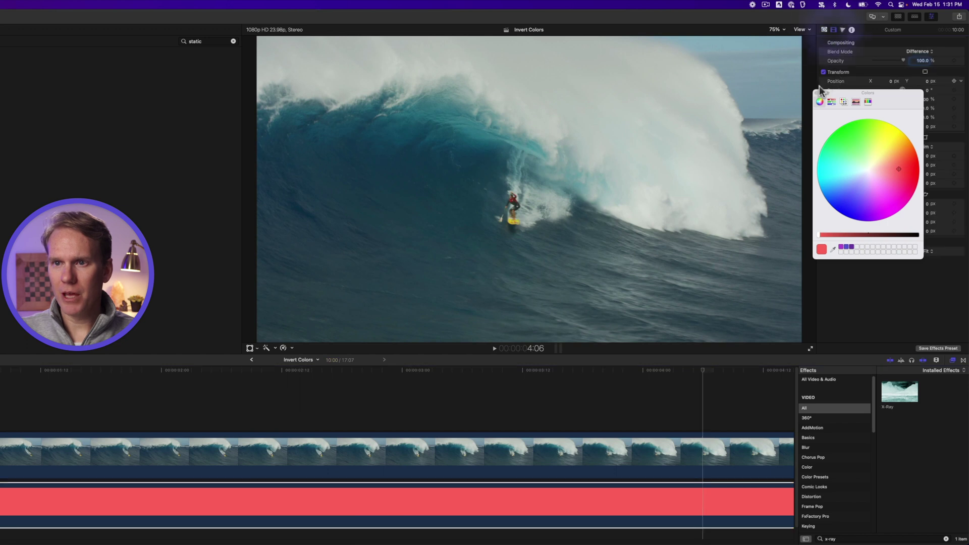
left_click(816, 93)
left_click(908, 50)
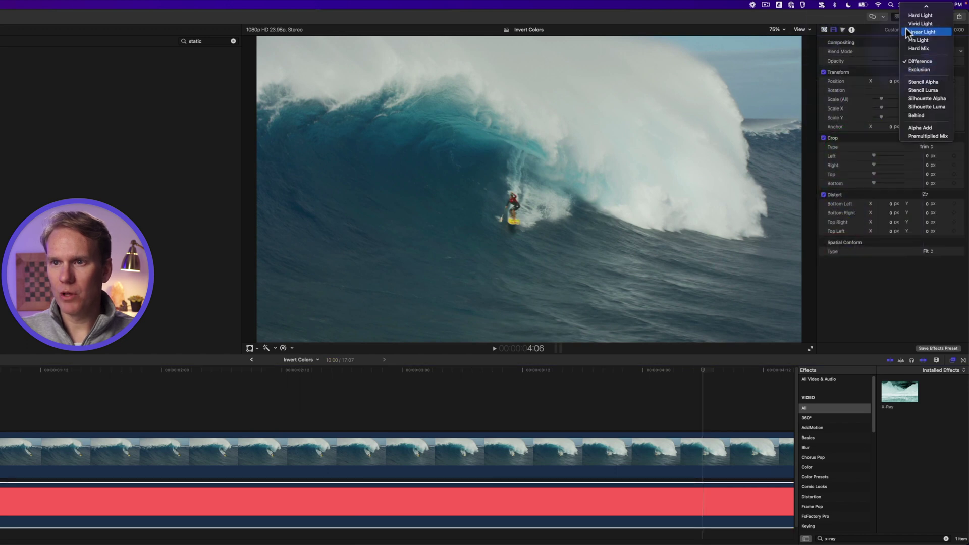
left_click(906, 28)
Set the surfer clip's blend mode to Subtract and play back the red look
left_click(318, 454)
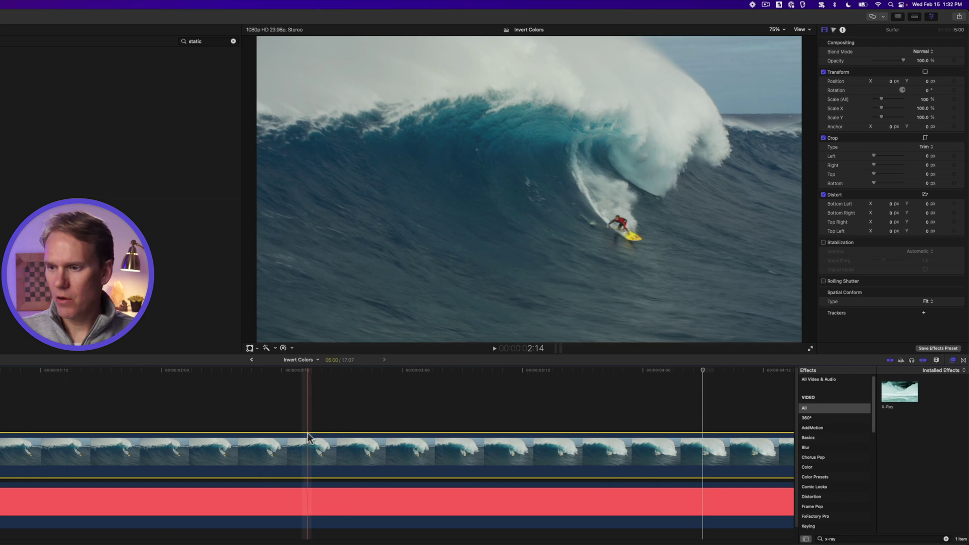
left_click(922, 51)
left_click(926, 62)
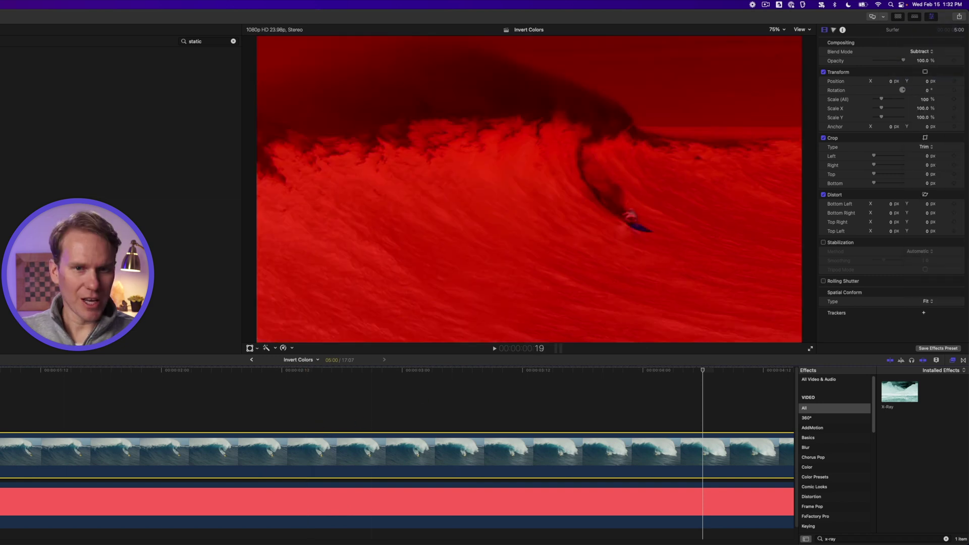
key("space")
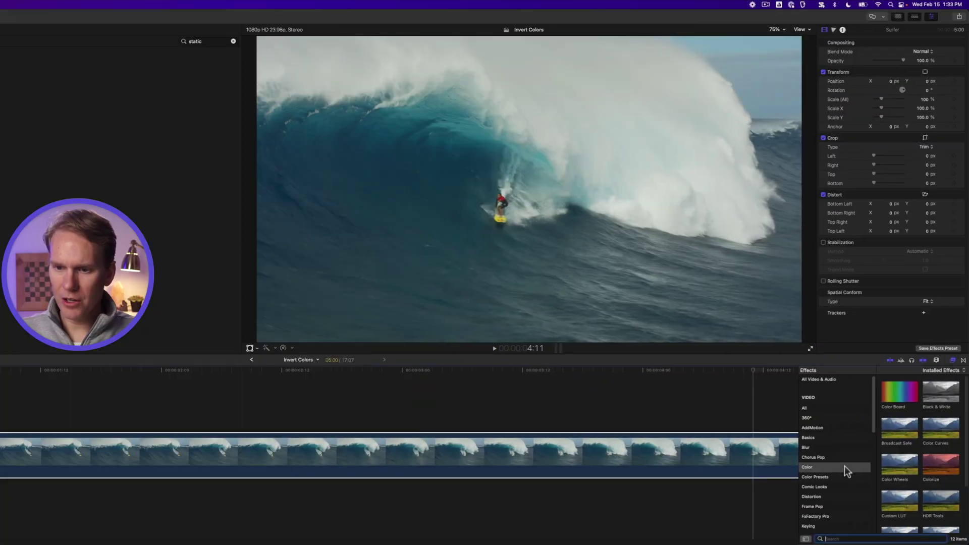
Apply the Colorize effect from the Color category to the surfer clip and select its settings
left_click(845, 467)
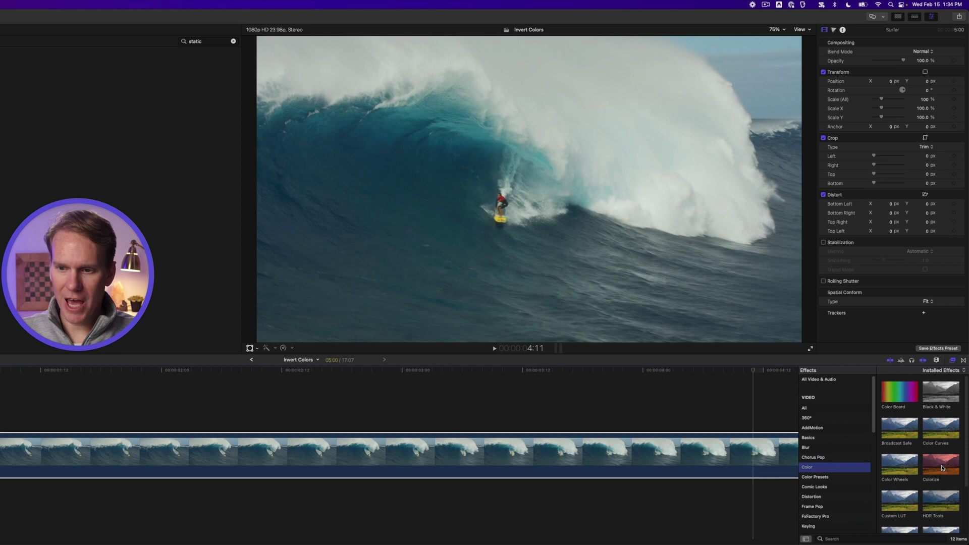
left_click_drag(940, 465, 473, 436)
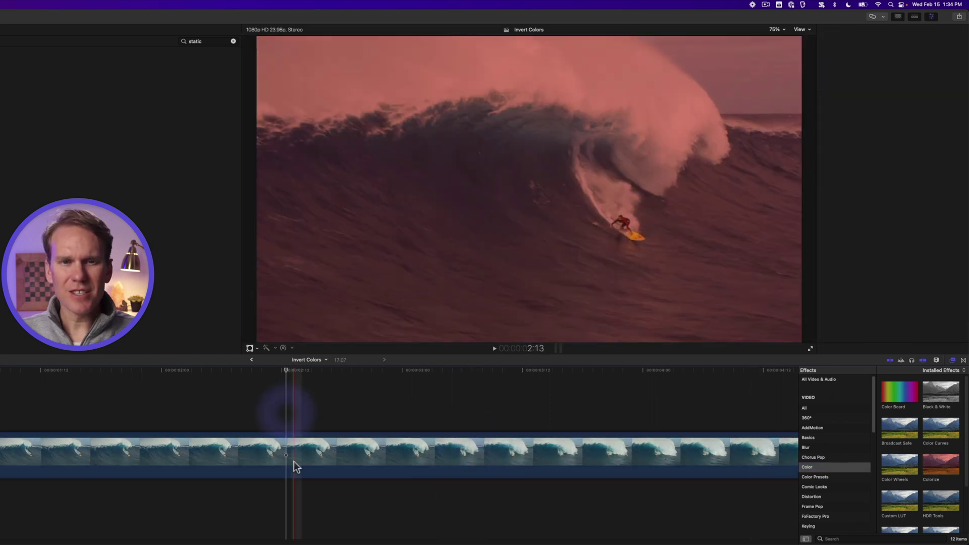
left_click(294, 464)
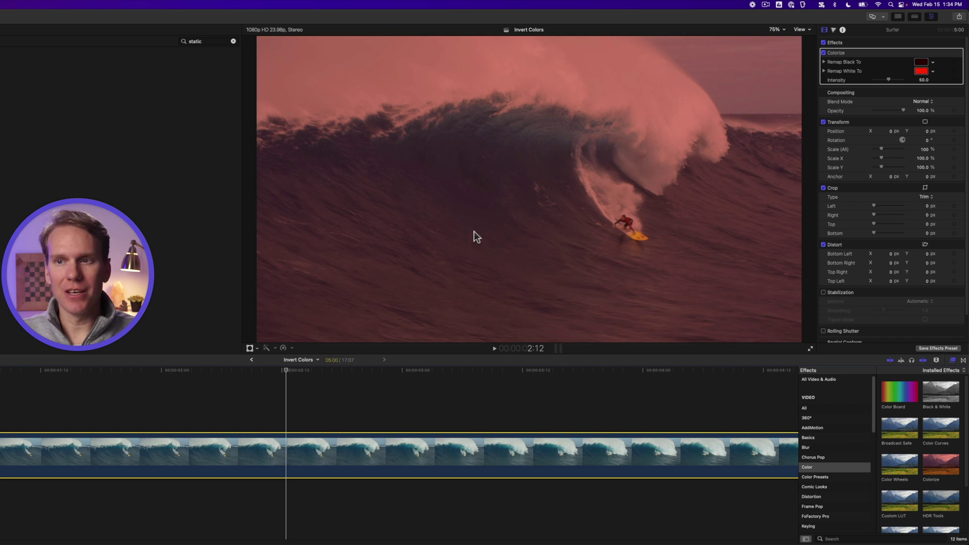
left_click(846, 54)
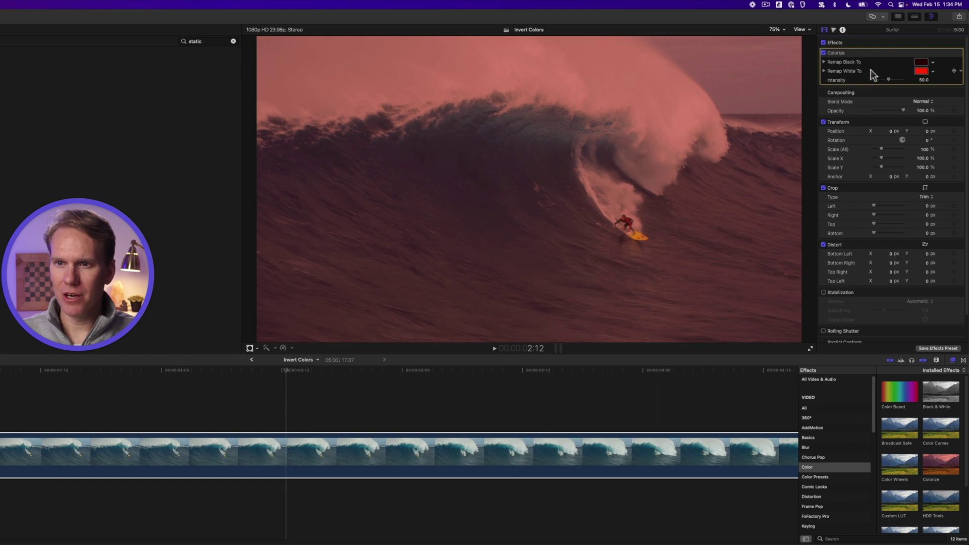
Remap blacks to white and whites to black, then preview the inverted look
left_click(920, 63)
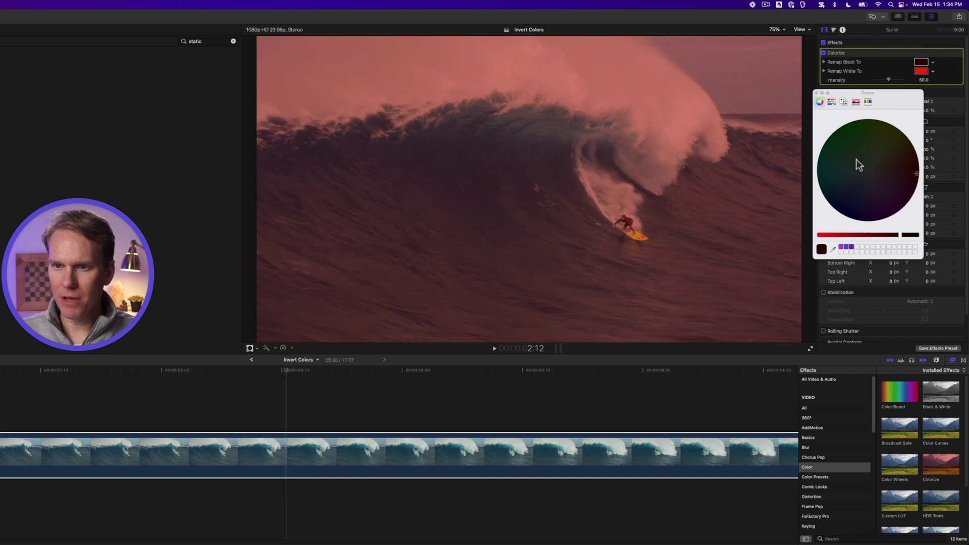
left_click(843, 101)
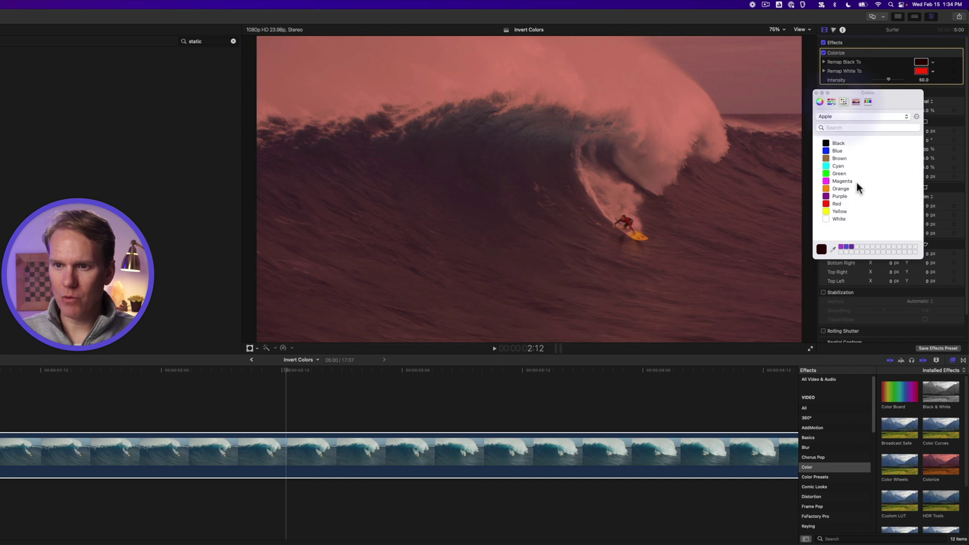
left_click(827, 220)
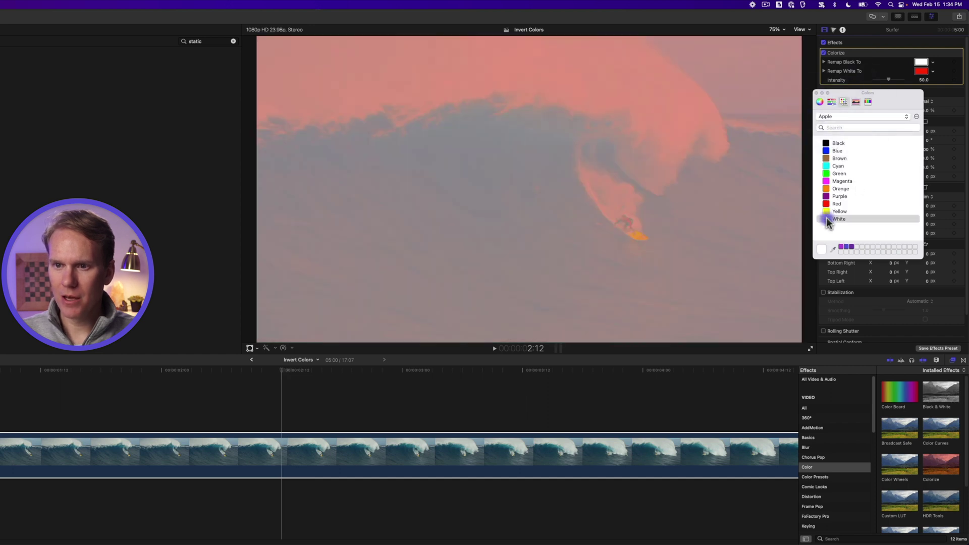
left_click(924, 72)
left_click(842, 143)
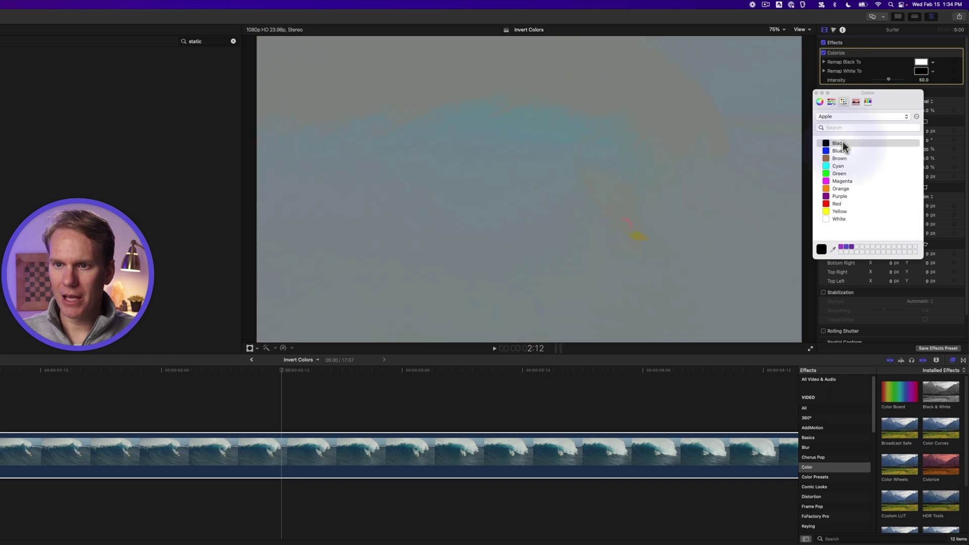
key("space")
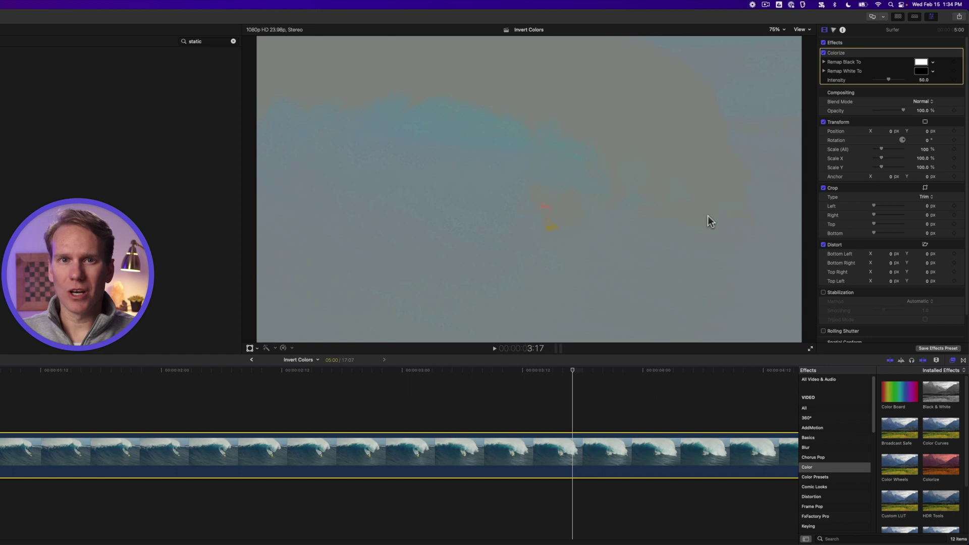
Remap blacks to blue and whites to purple, then preview the result
left_click(920, 63)
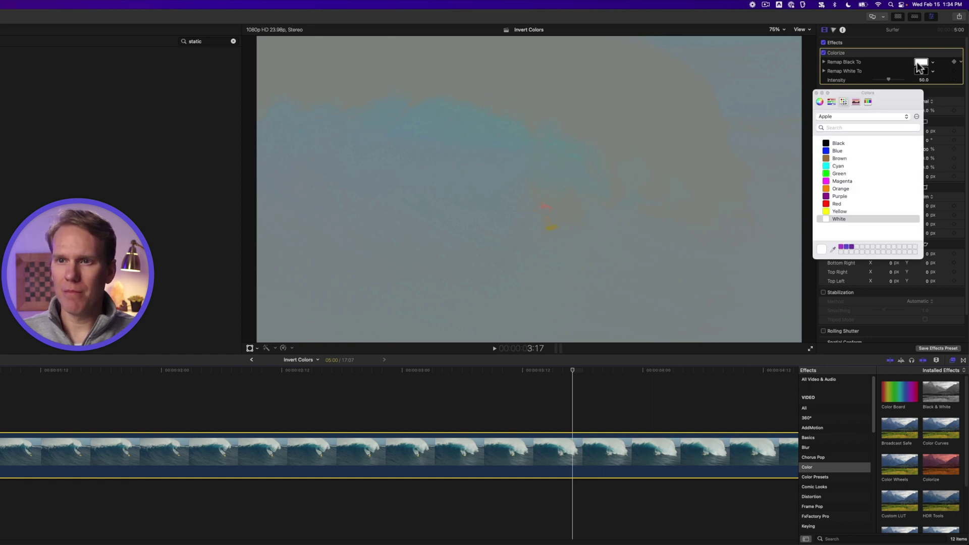
left_click(826, 151)
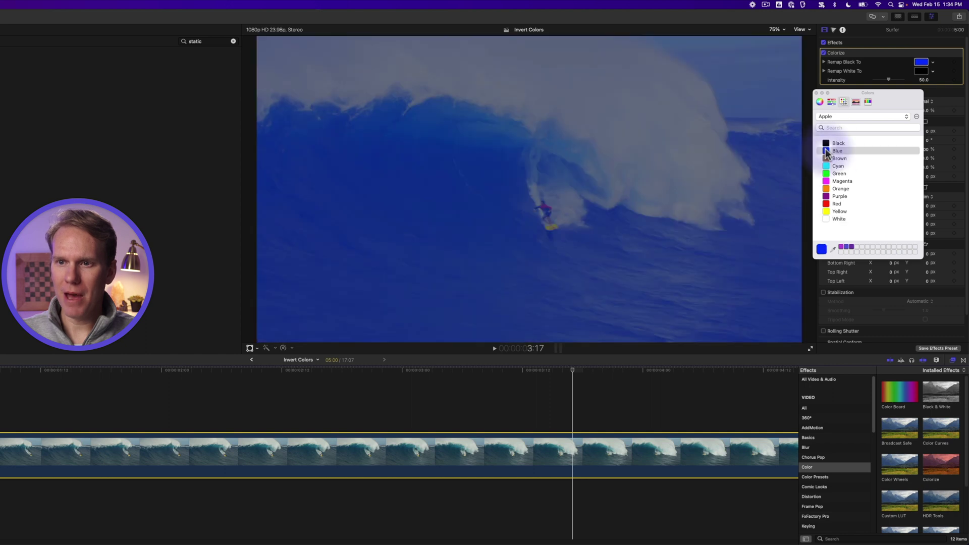
left_click(921, 71)
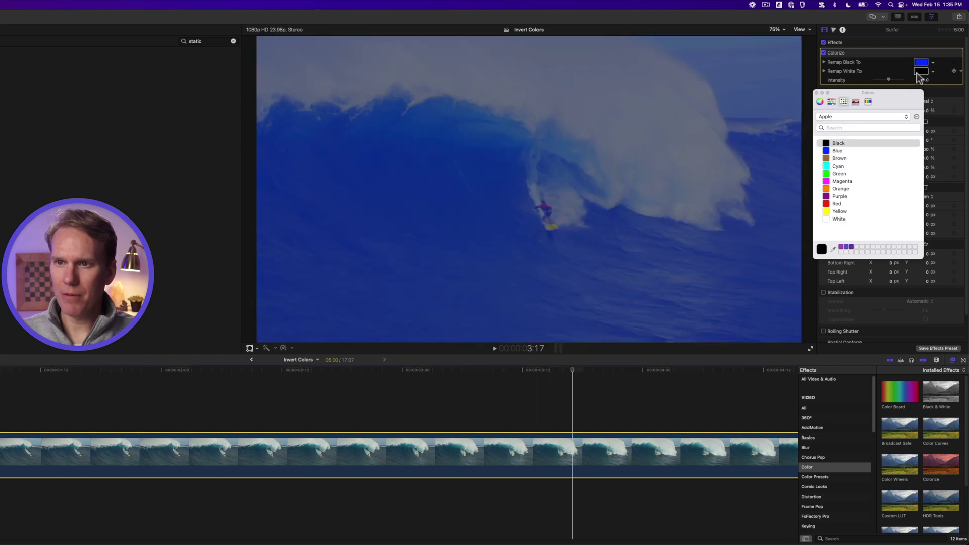
left_click(841, 247)
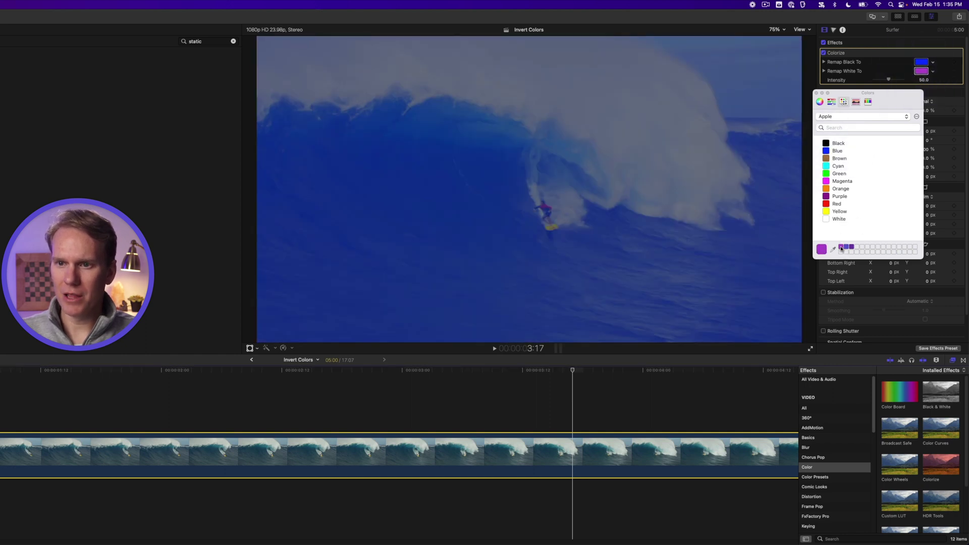
left_click(816, 93)
key("space")
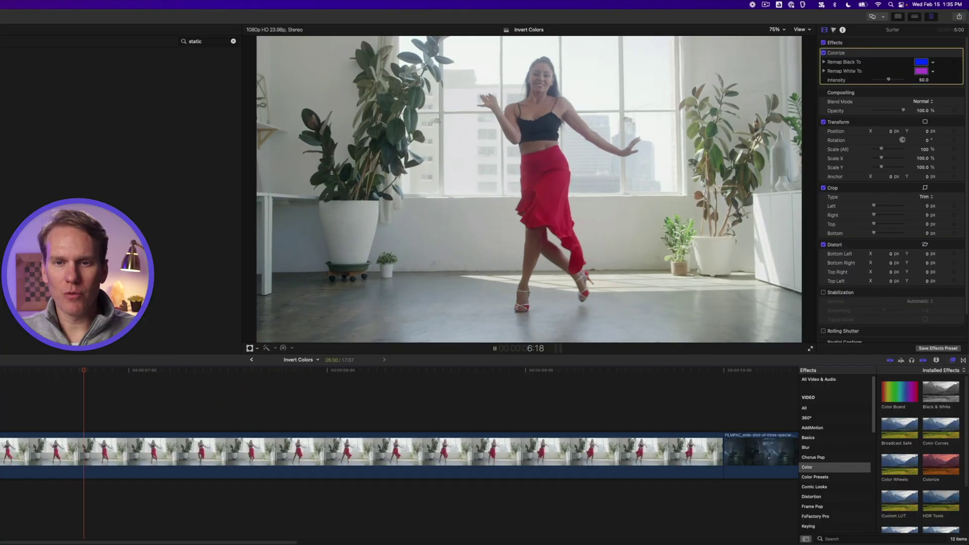
Add a Color Board 2 correction to the dancer clip and give it a colour mask
key("space")
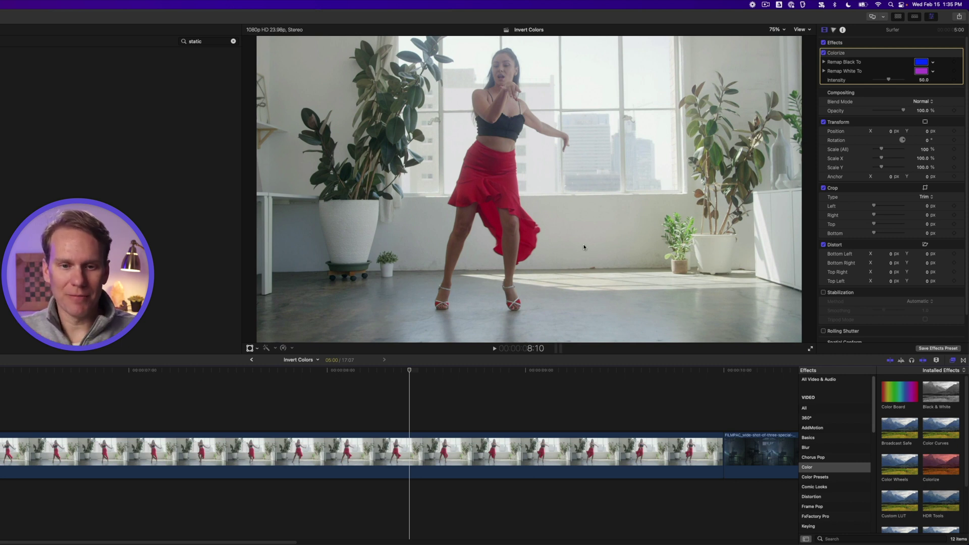
left_click(243, 451)
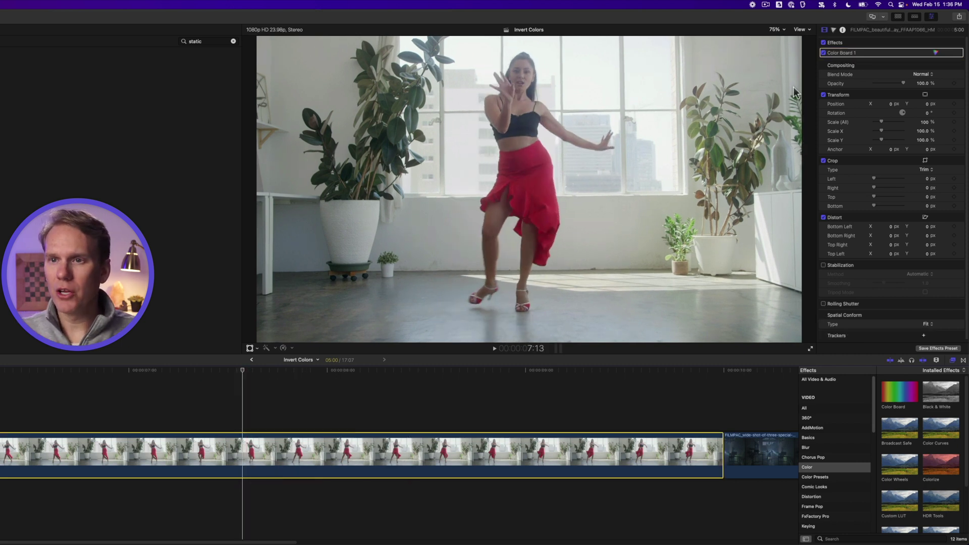
left_click(833, 30)
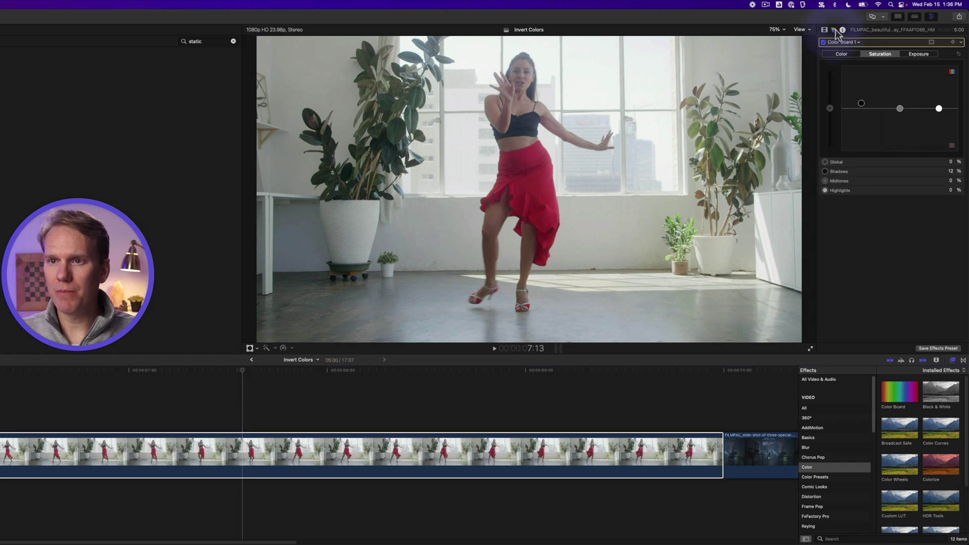
left_click(858, 42)
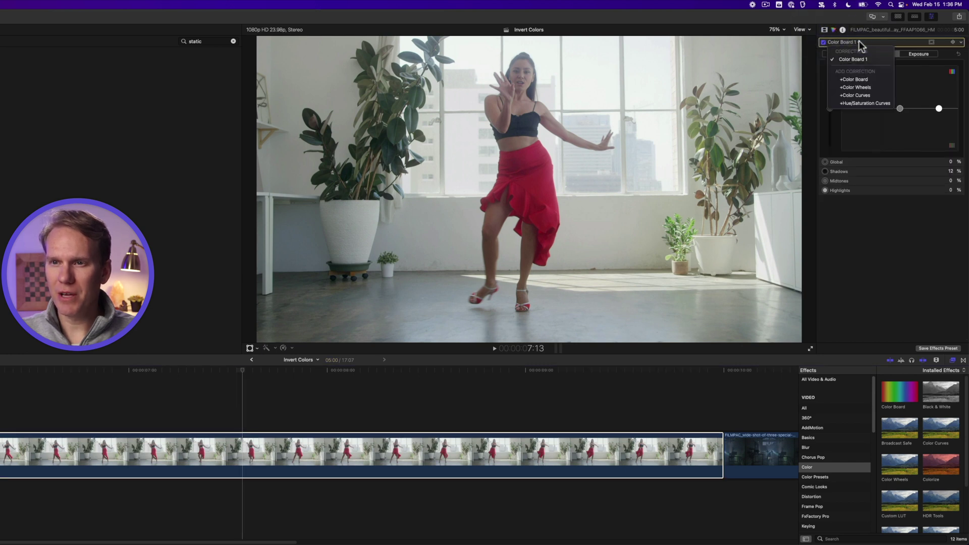
left_click(864, 79)
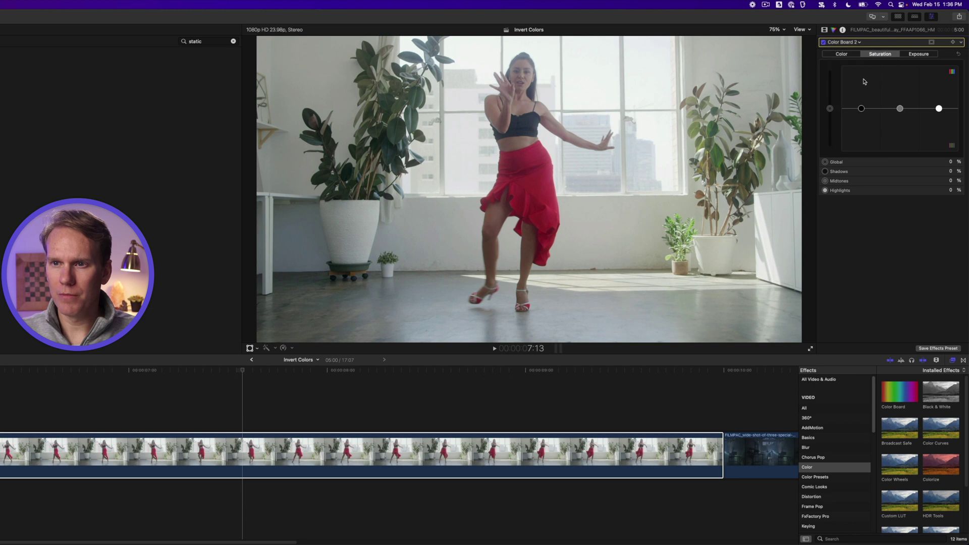
left_click(931, 42)
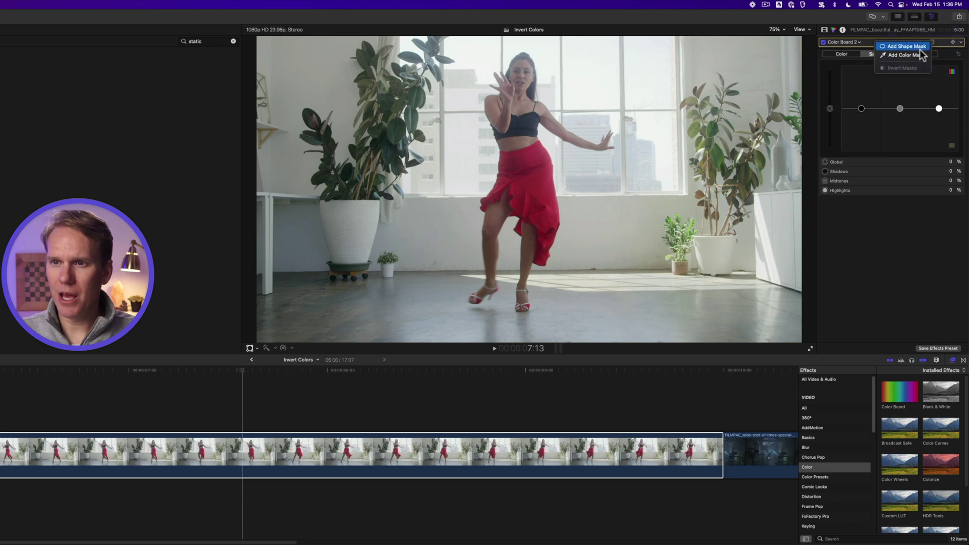
left_click(916, 54)
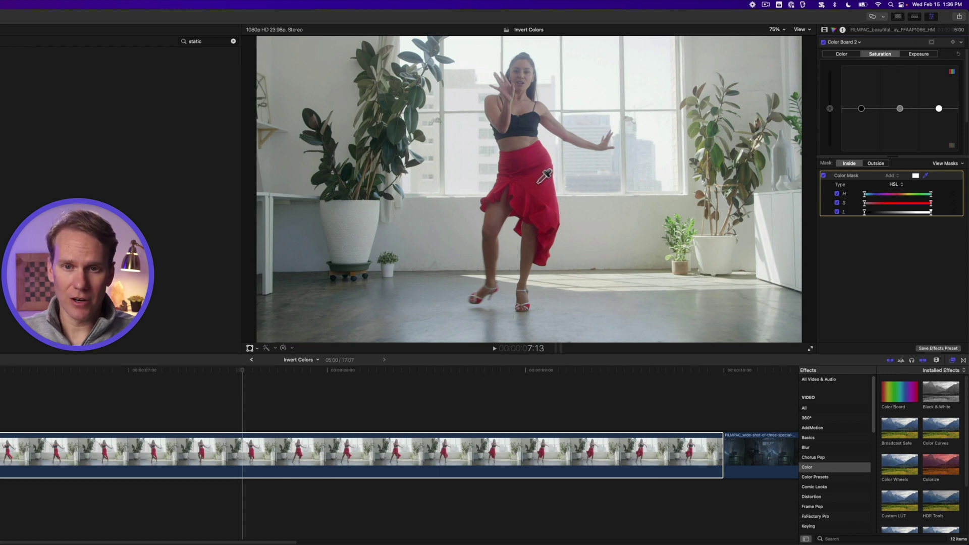
Sample the dancer's red skirt with the eyedropper, adding extra skirt shades to the mask
left_click_drag(525, 190, 537, 182)
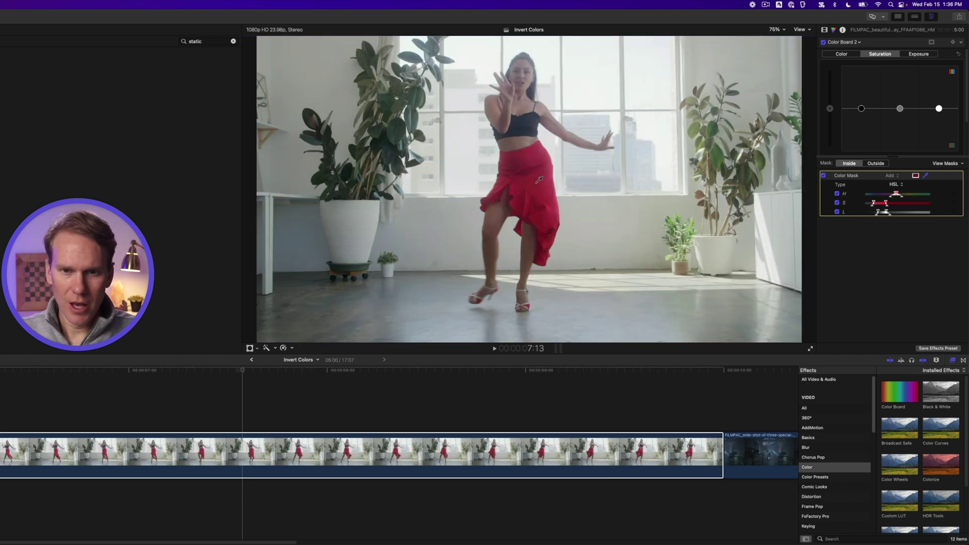
left_click_drag(549, 168, 554, 165)
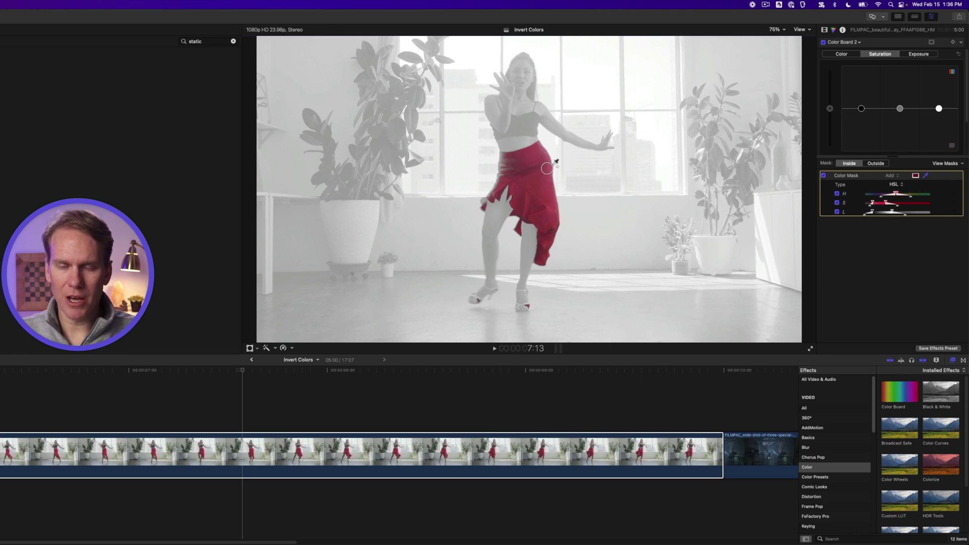
left_click_drag(556, 161, 556, 161)
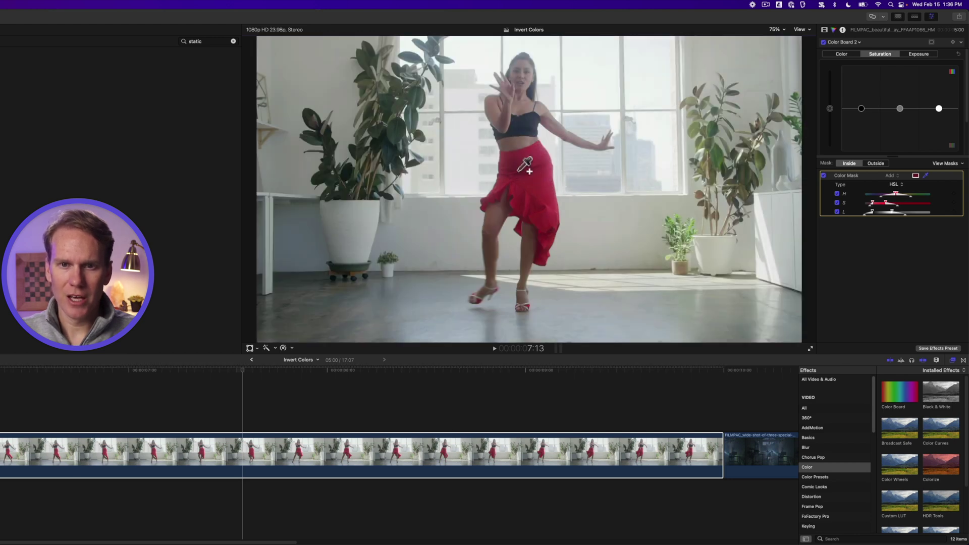
left_click_drag(505, 167, 506, 167, "shift")
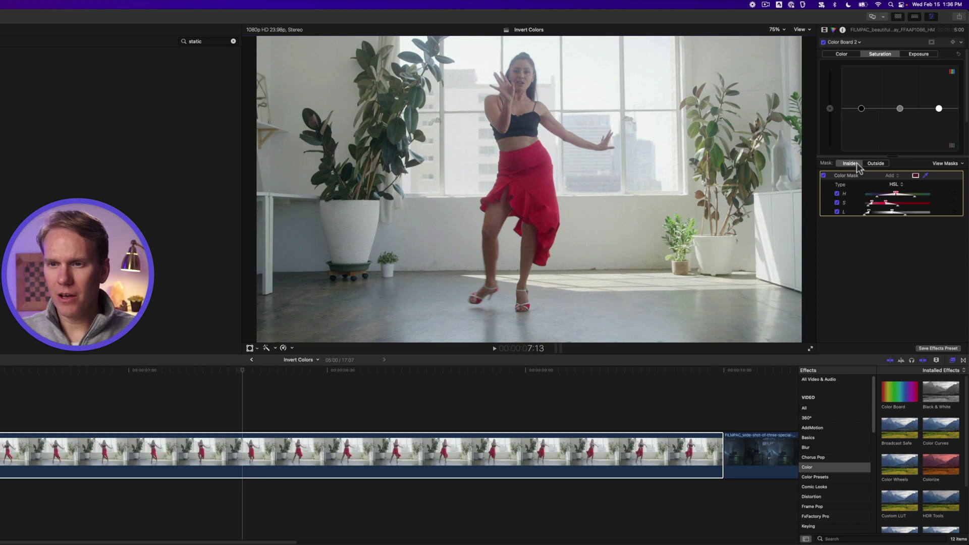
Apply the correction outside the mask with Global saturation at minimum, then play back the dancer clip
left_click(876, 163)
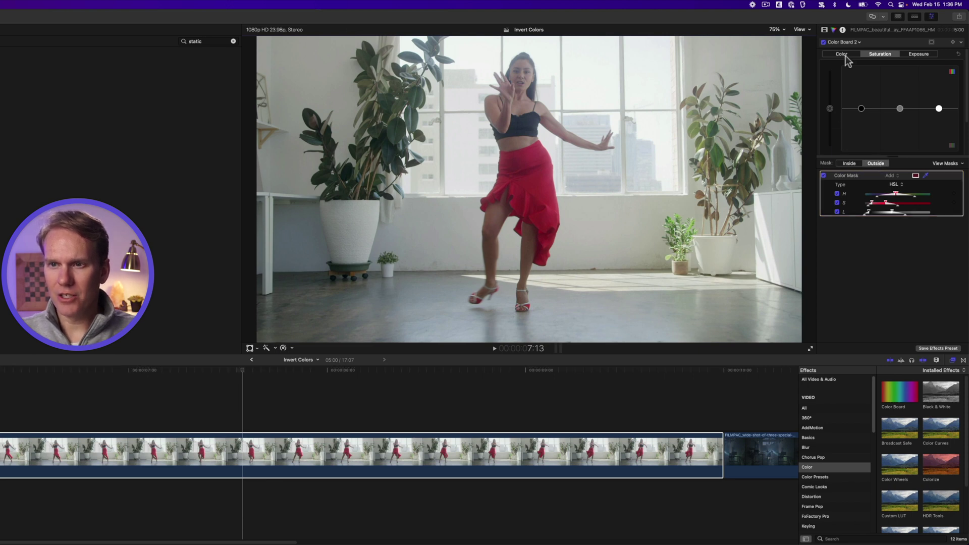
left_click_drag(830, 108, 830, 141)
left_click(848, 164)
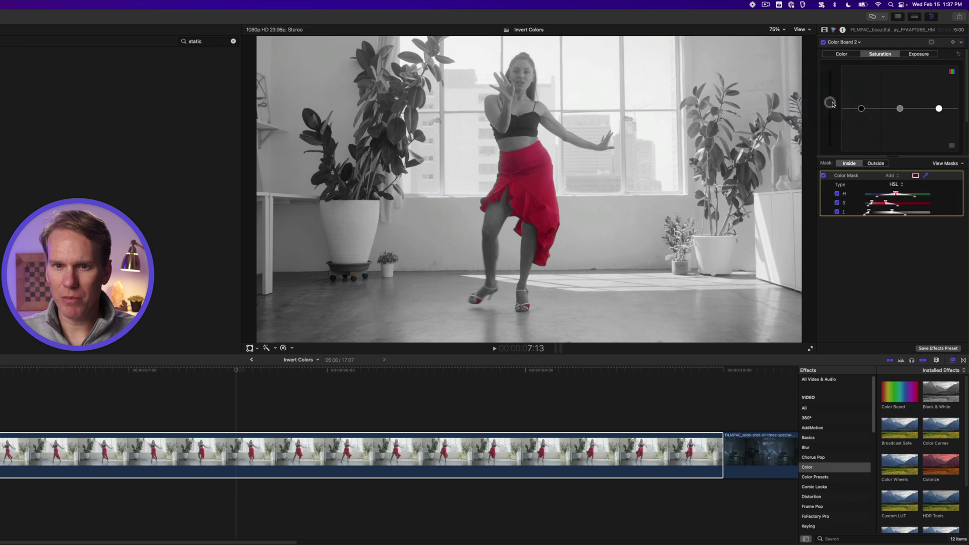
key("l")
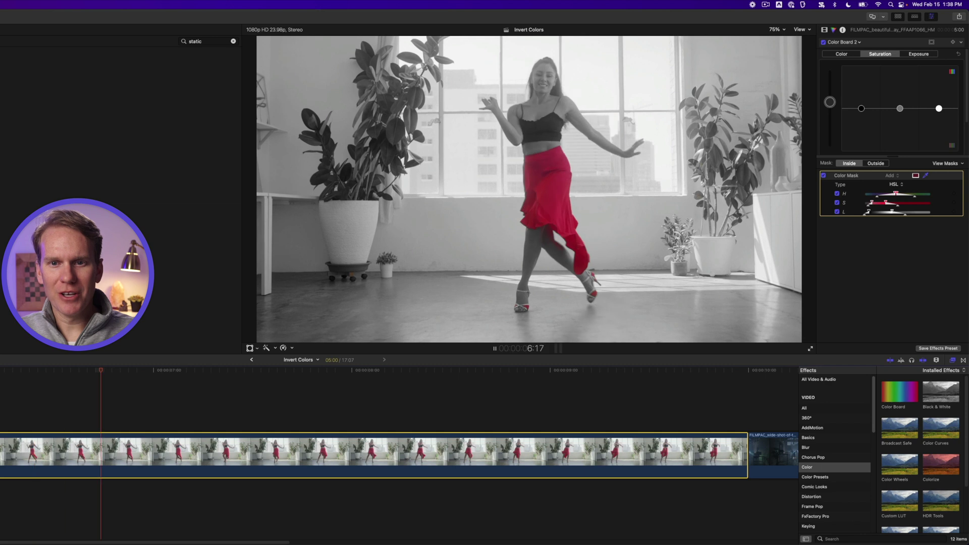
key("space")
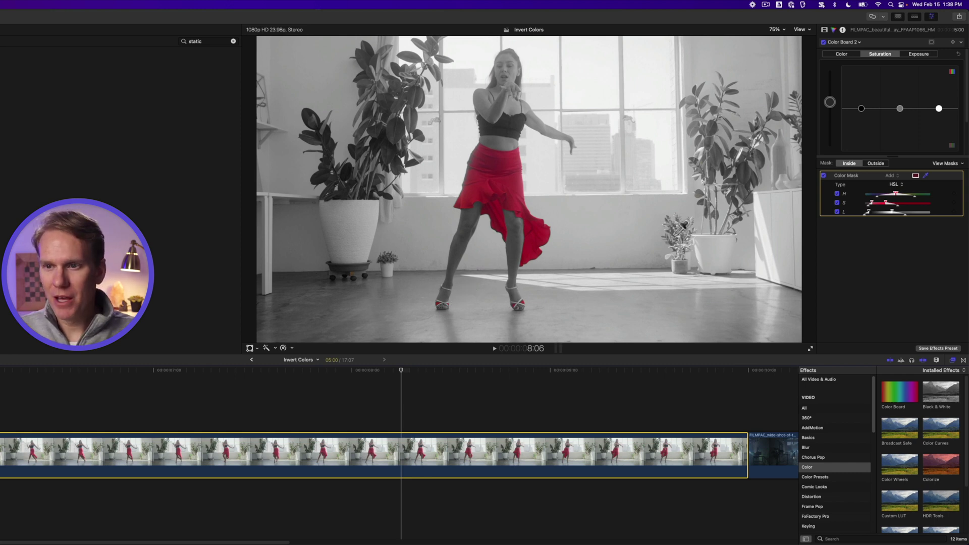
left_click(860, 42)
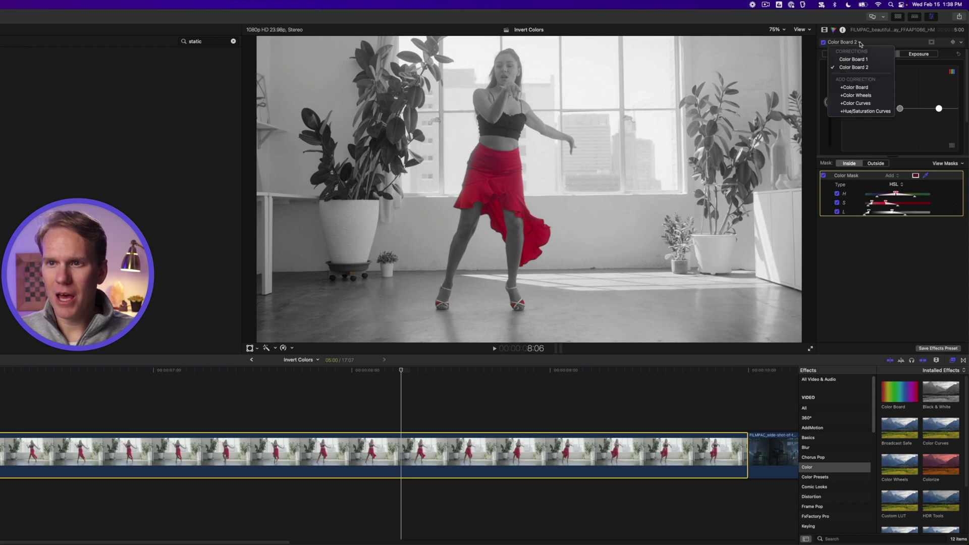
Add Color Board 3 with a hard-edged, flattened elliptical shape mask on the floor at the dancer's feet
left_click(862, 87)
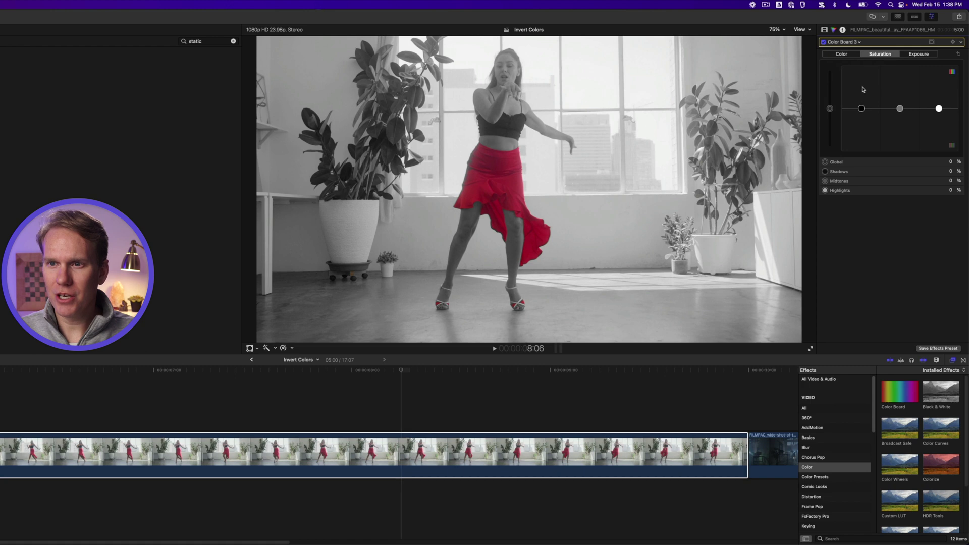
left_click(931, 42)
left_click(904, 50)
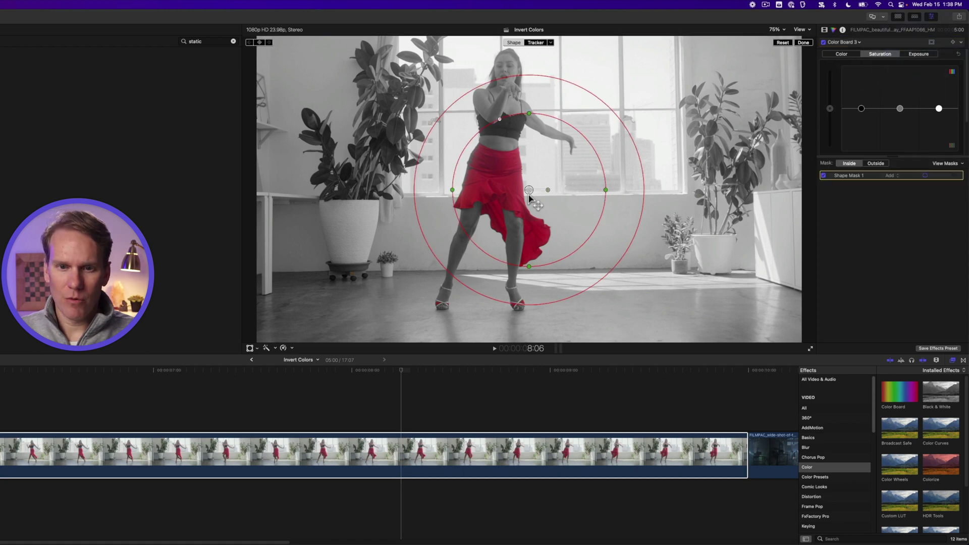
left_click_drag(529, 197, 479, 303)
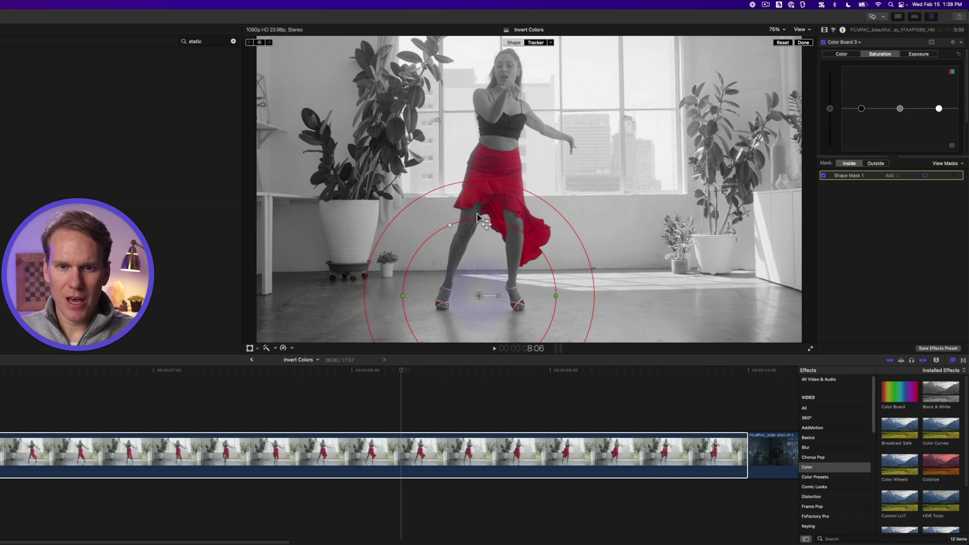
left_click_drag(477, 217, 479, 266)
left_click_drag(591, 285, 553, 288)
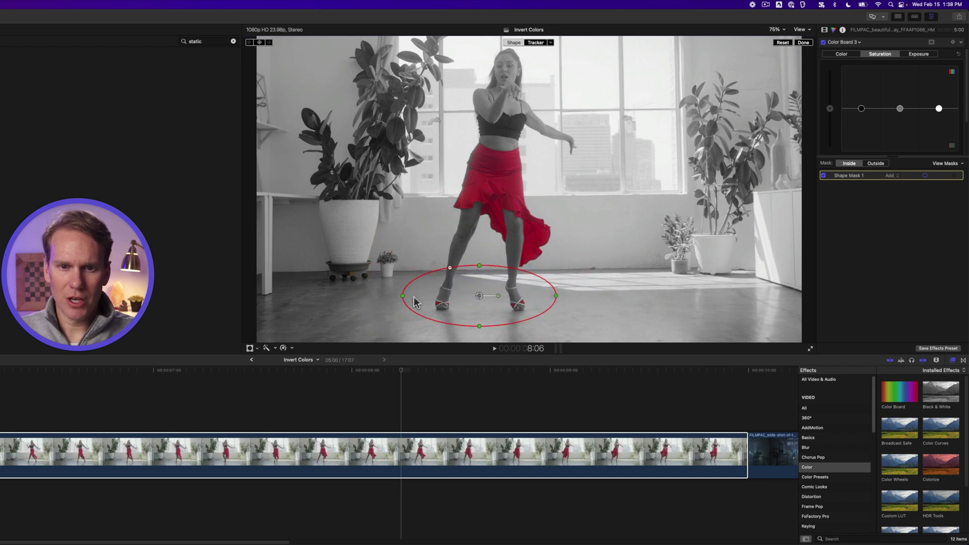
left_click_drag(479, 296, 481, 300)
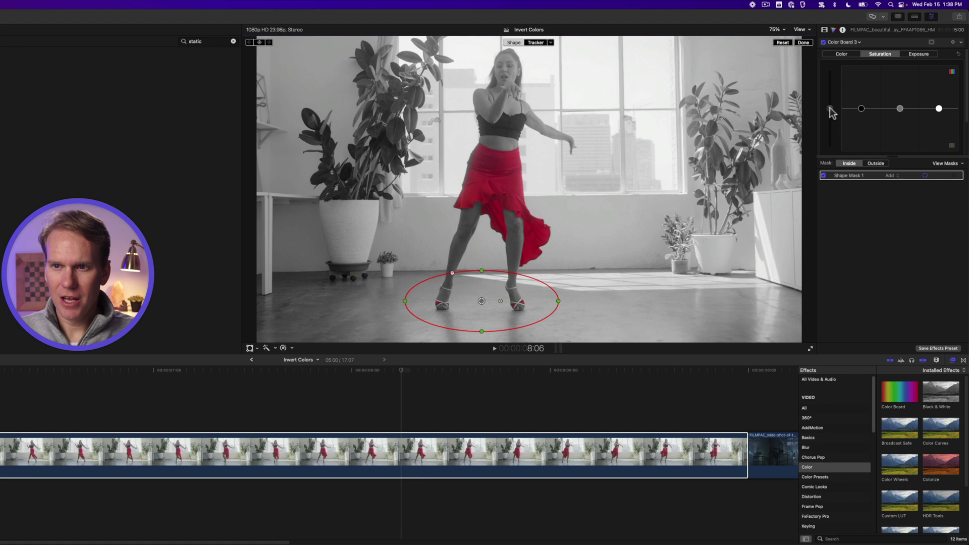
Drag global saturation fully down inside the ellipse and return to the clip's start
left_click_drag(830, 108, 830, 150)
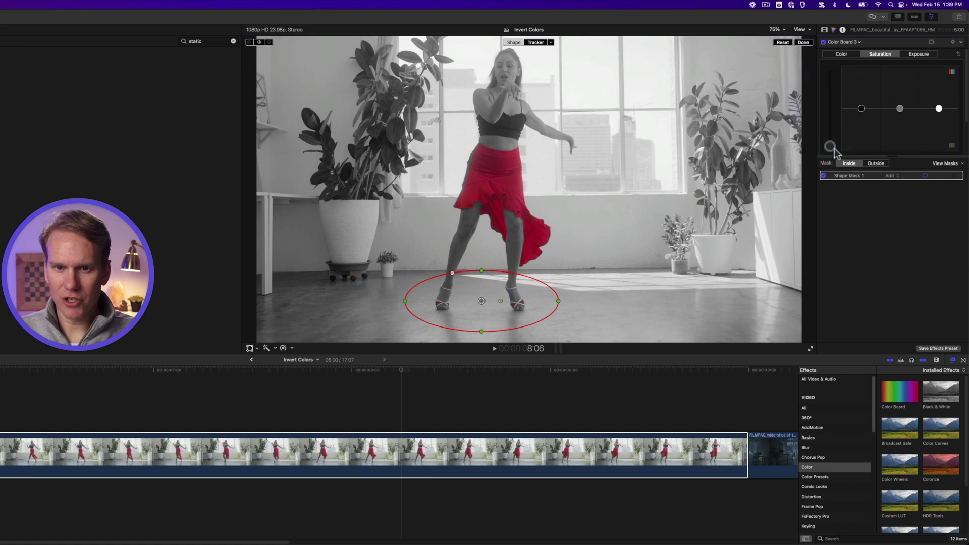
left_click(835, 202)
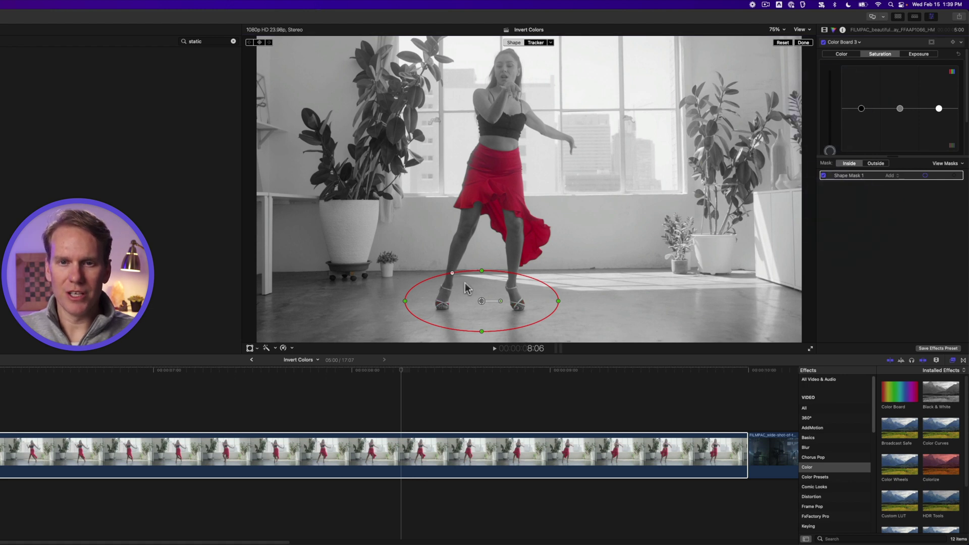
key("Up")
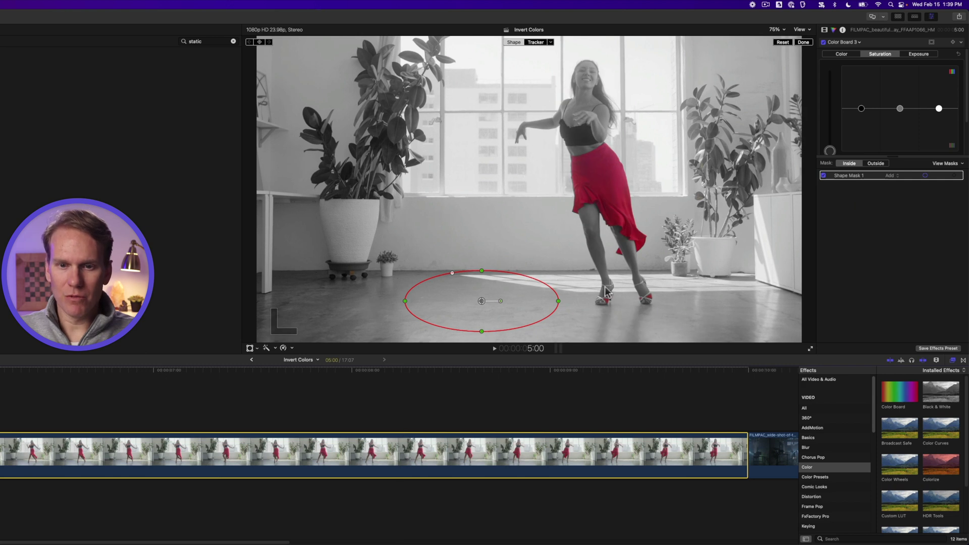
Reposition the floor ellipse under the dancer's feet at earlier and later frames, checking by scrubbing and playback
left_click_drag(481, 302, 624, 299)
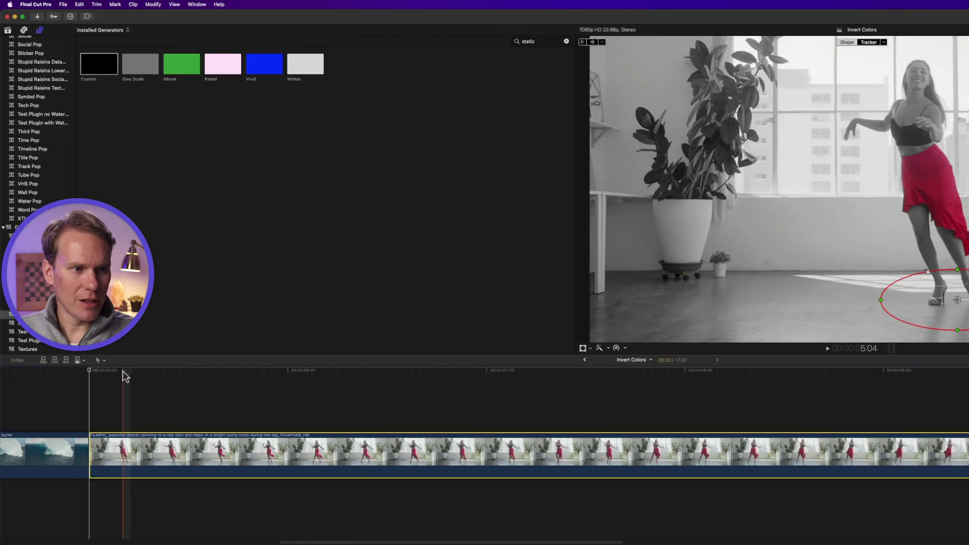
left_click_drag(123, 371, 376, 389)
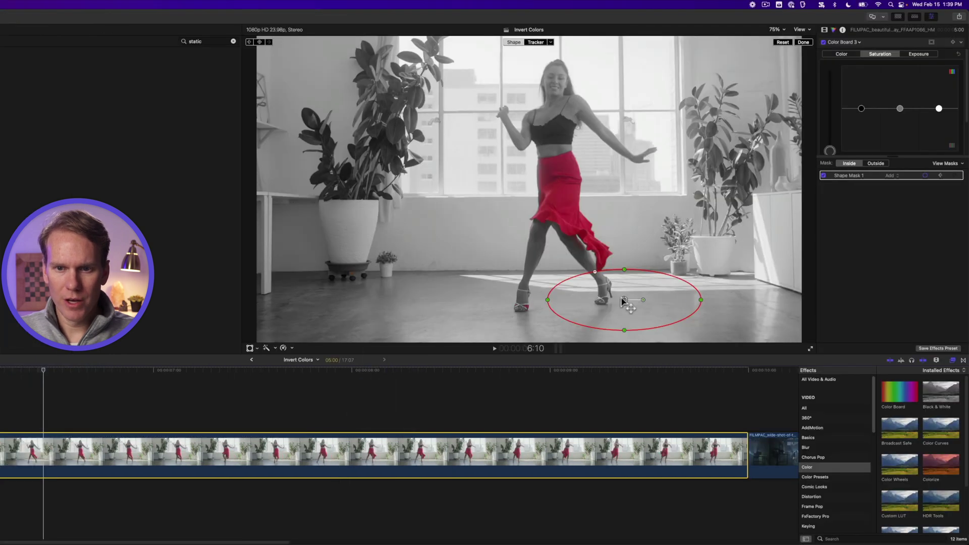
left_click_drag(957, 302, 911, 309)
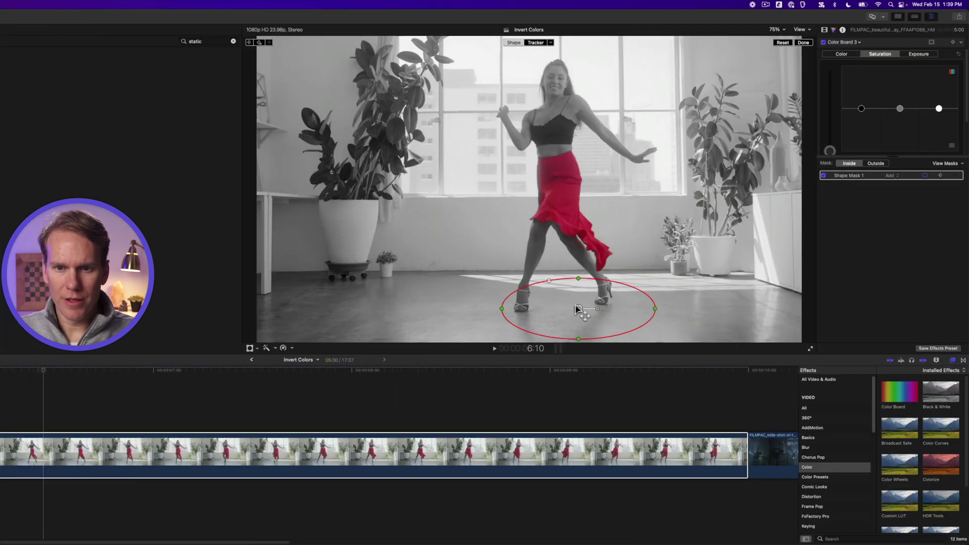
left_click_drag(578, 308, 567, 303)
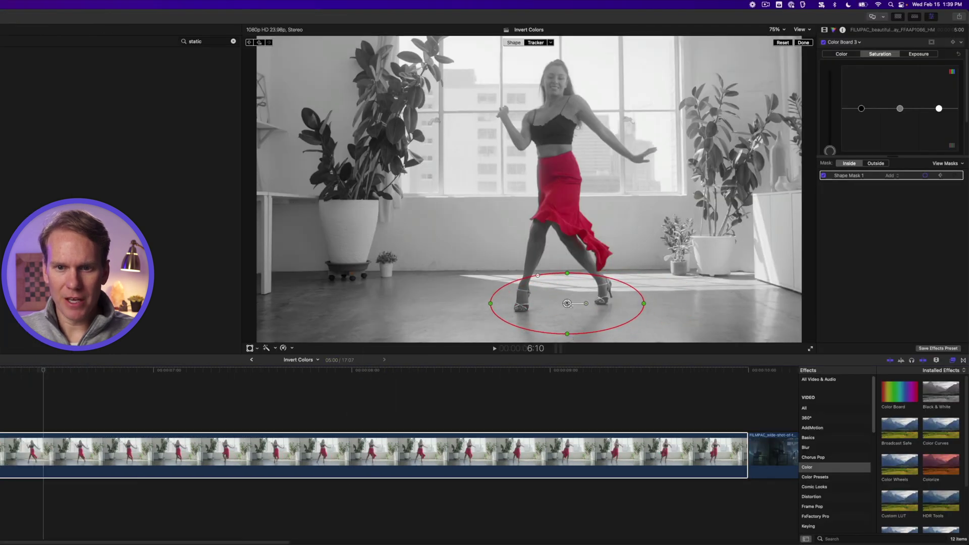
key("space")
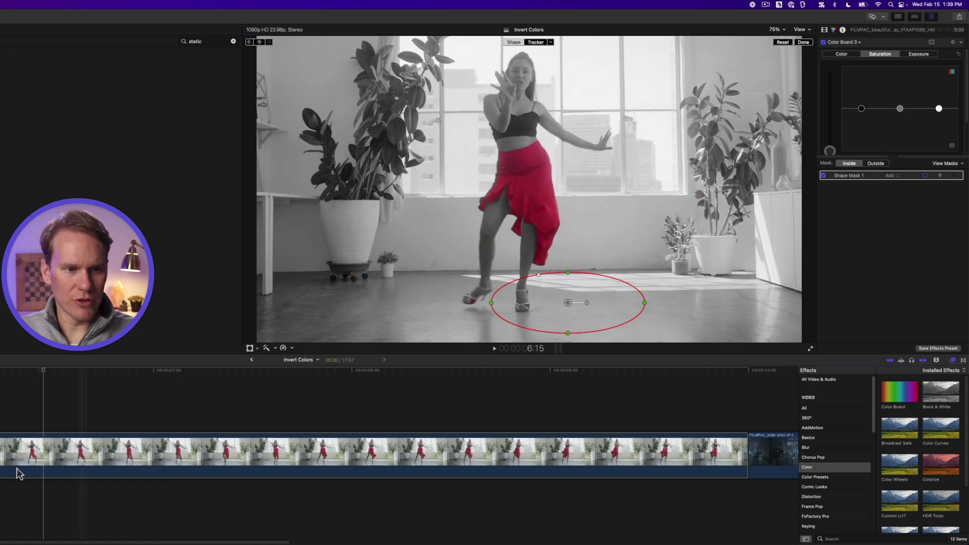
left_click(18, 472)
left_click_drag(17, 371, 737, 372)
left_click_drag(454, 292, 520, 339)
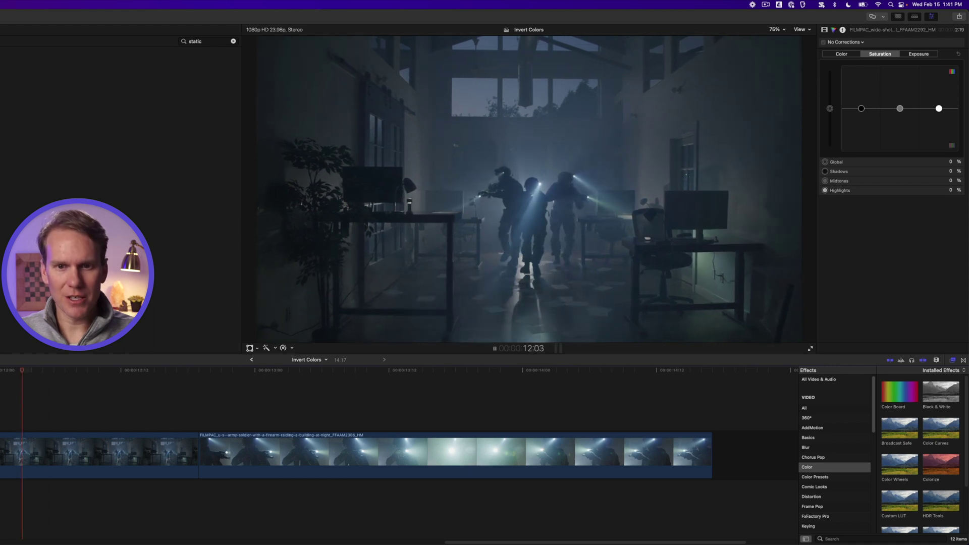
Review the office-to-soldier sequence and park the playhead at the soldier clip's start
key("space")
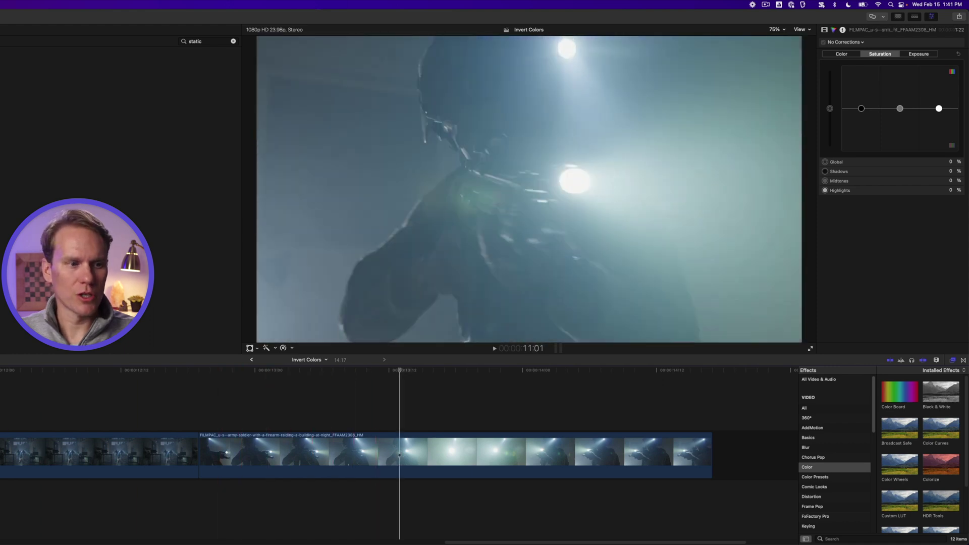
key("shift+/")
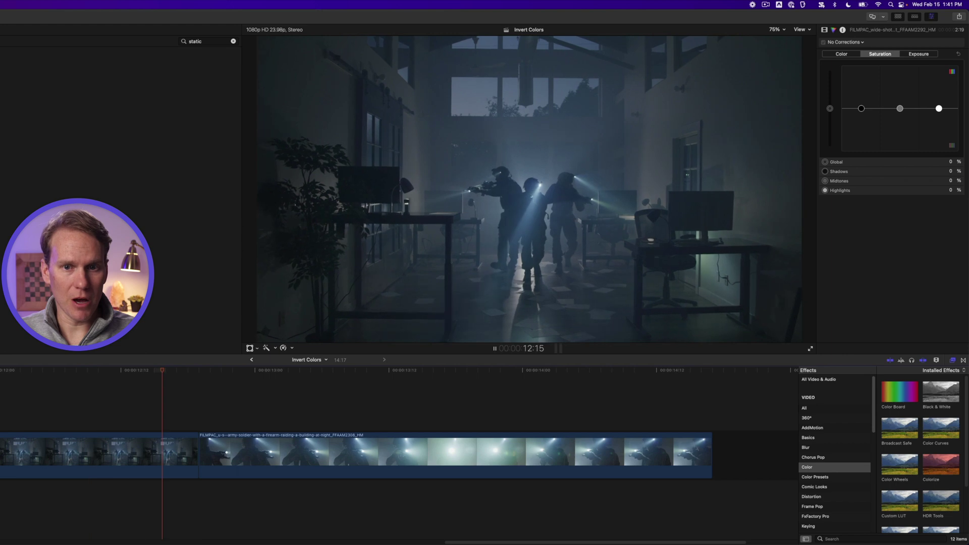
left_click(6, 454)
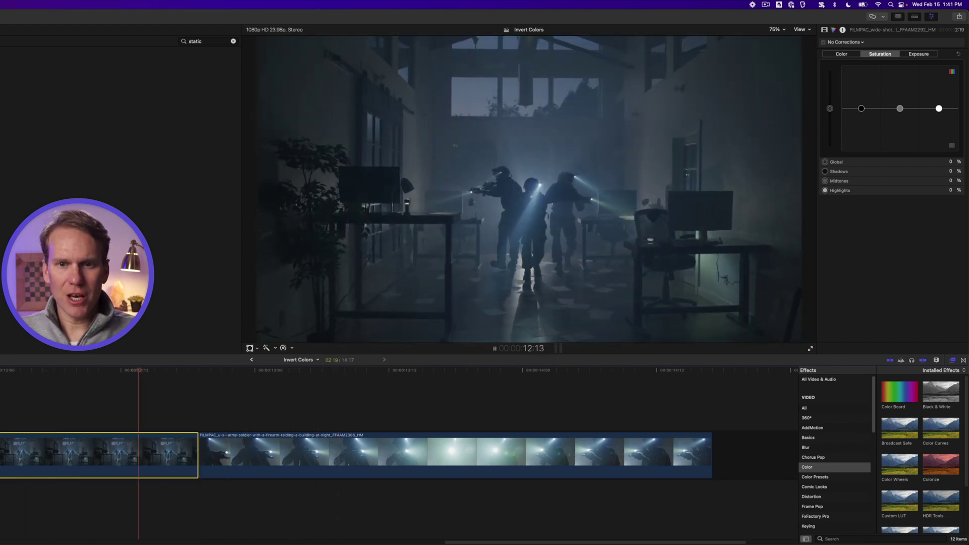
key("space")
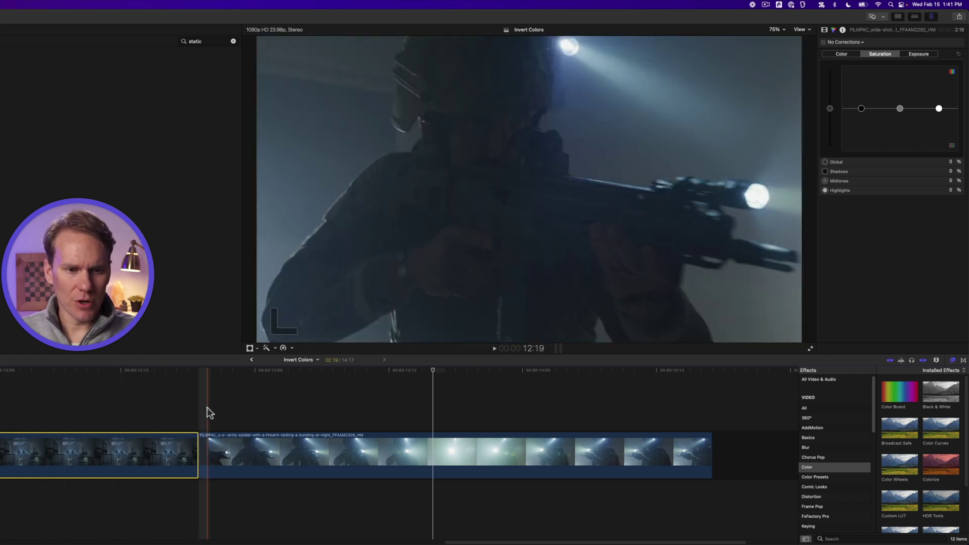
key("Up")
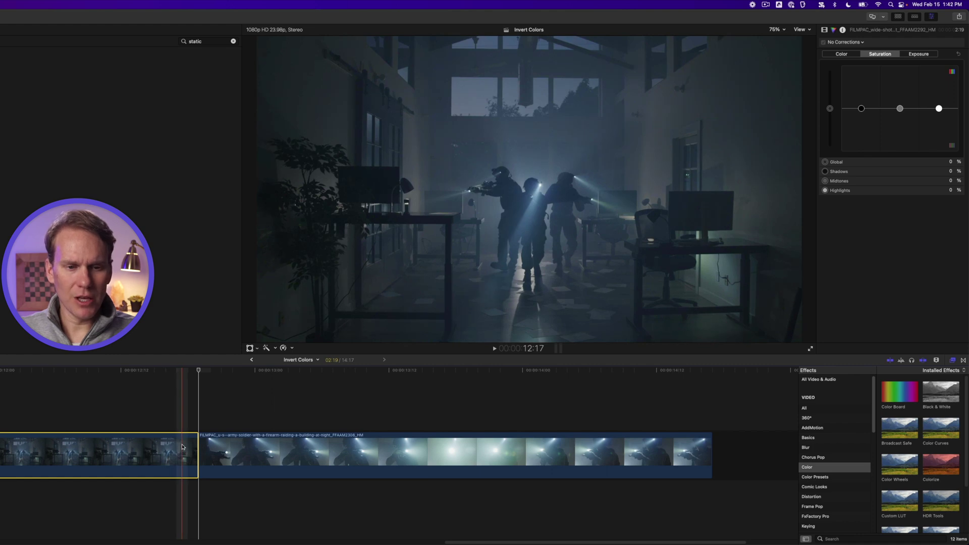
left_click(201, 450)
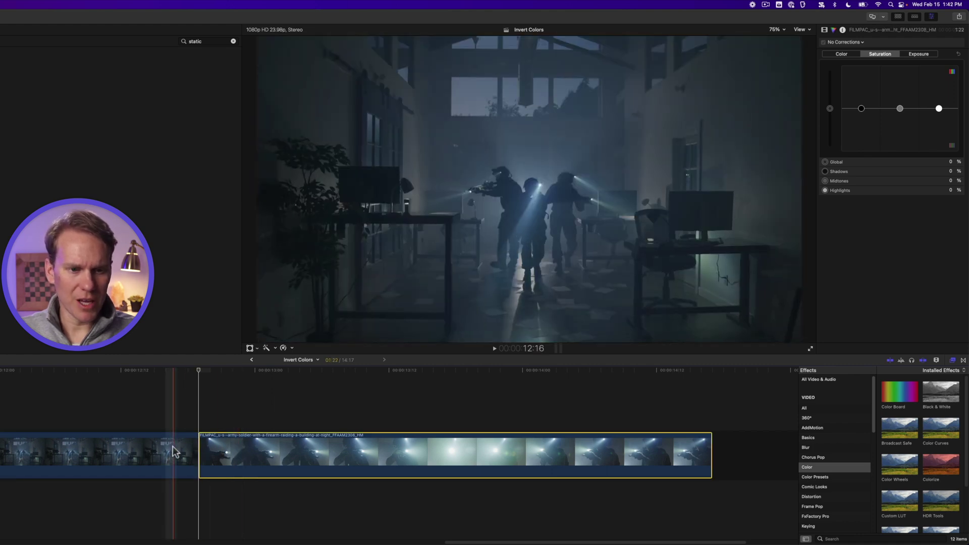
left_click(173, 450)
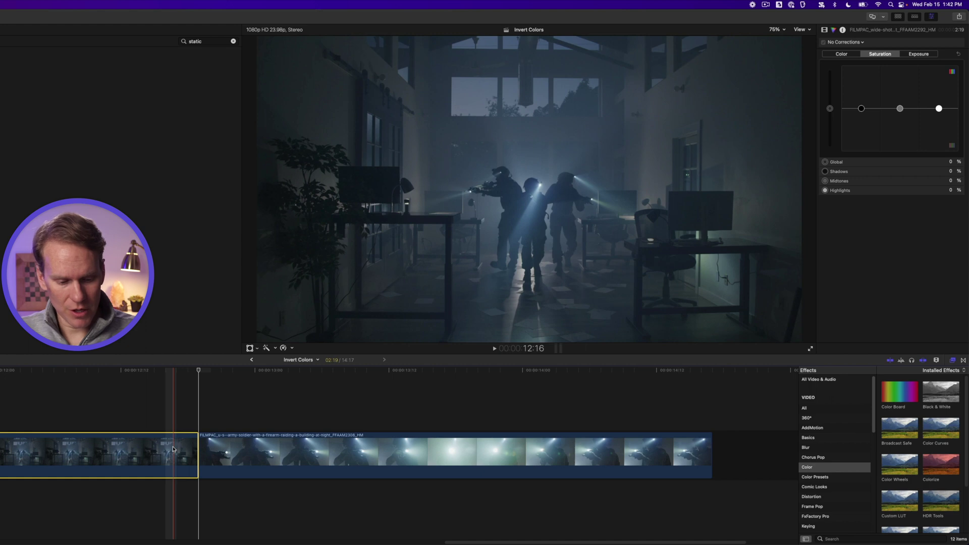
left_click(199, 376)
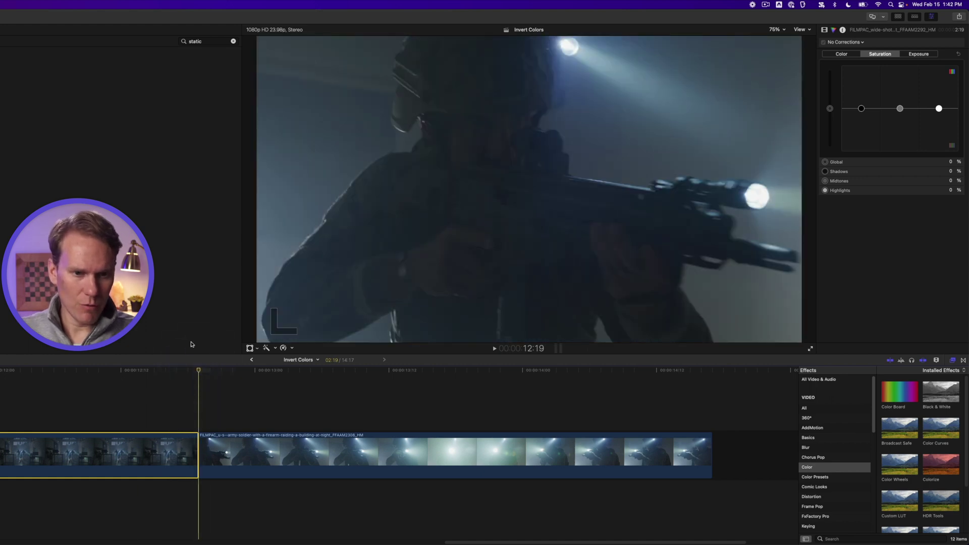
Blade the office clip every two frames backward at 12:17, 12:15, 12:11 and 12:09
key("Left")
key("Left")
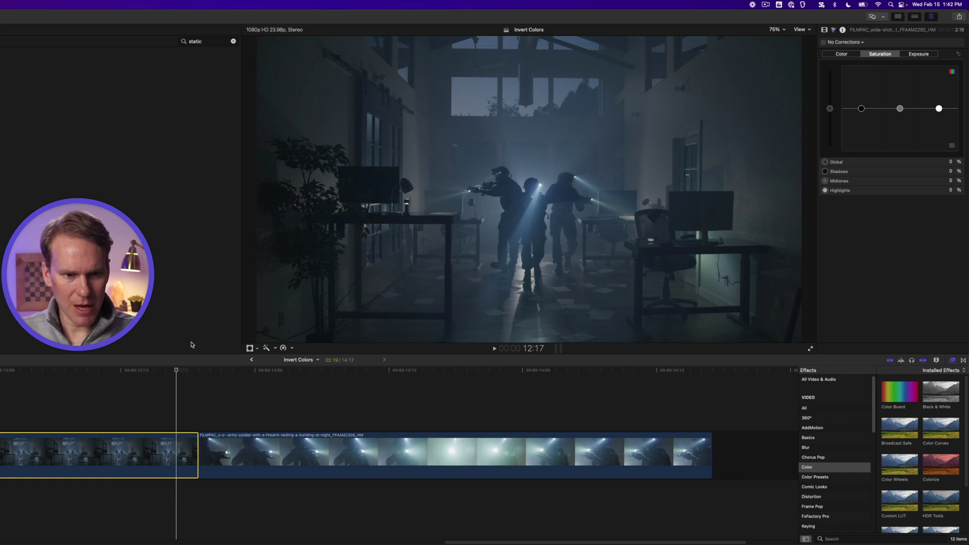
key("super+b")
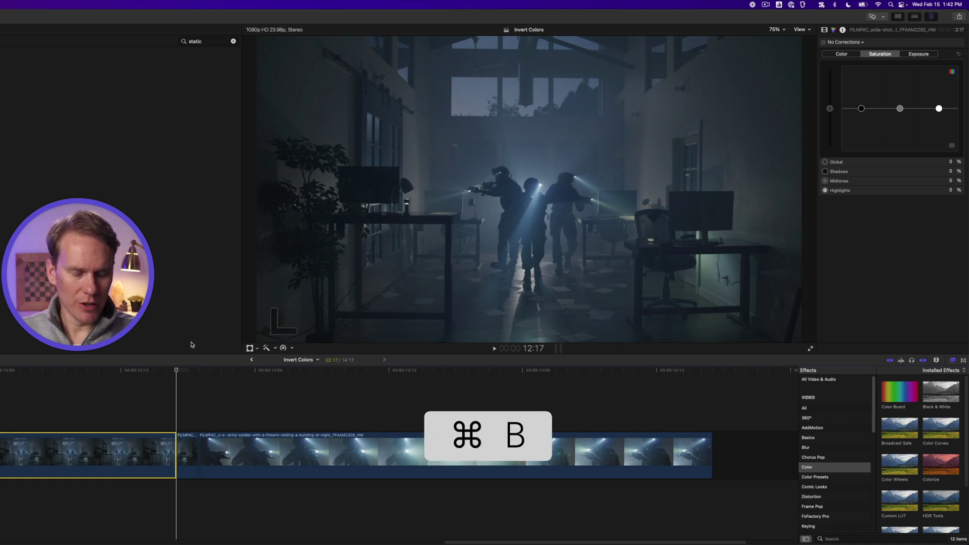
key("Left")
key("Left")
key("super+b")
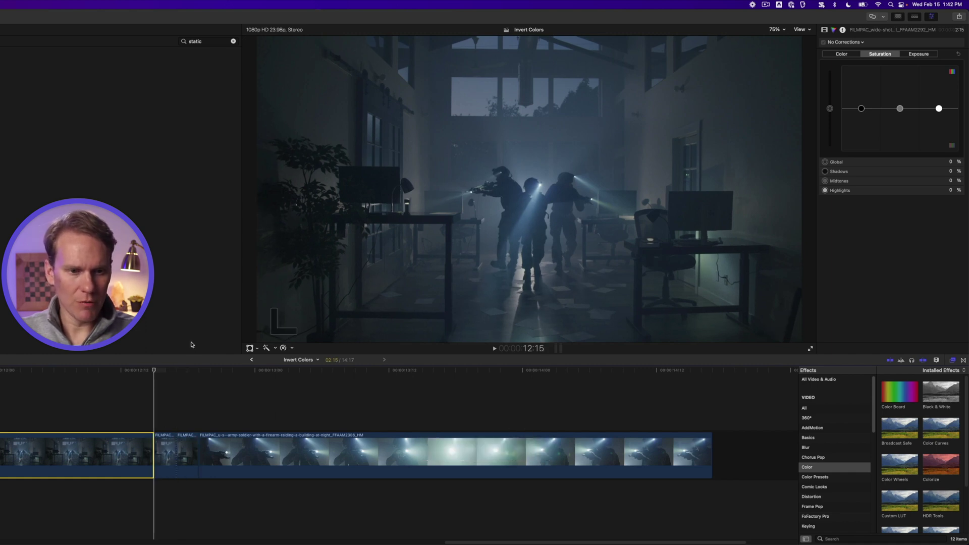
key("Left")
key("Left")
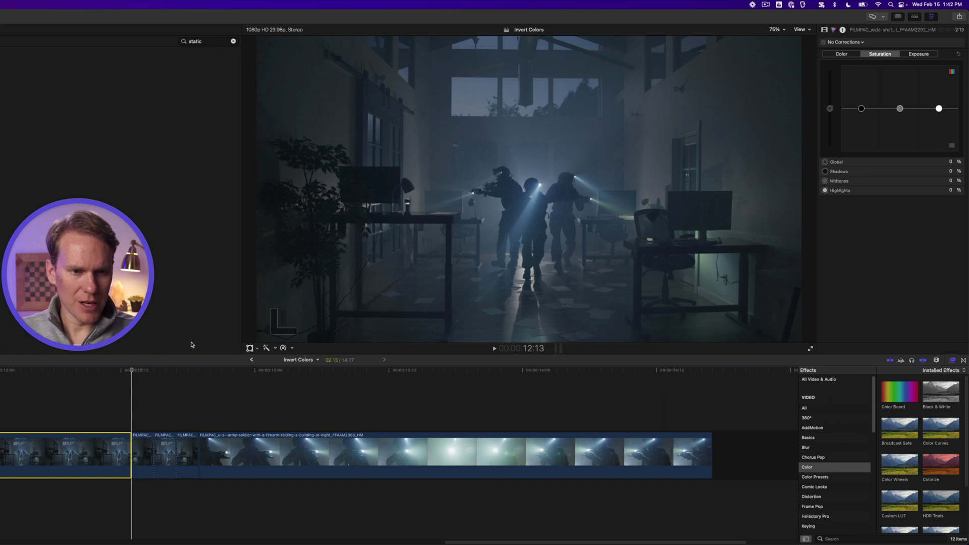
key("Left")
key("Left")
key("super+b")
key("Left")
key("Left")
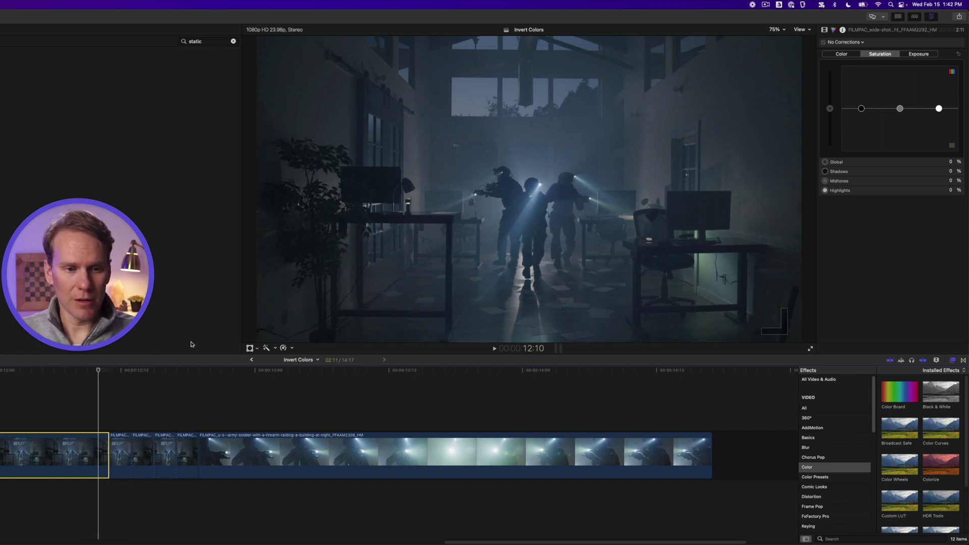
key("super+b")
key("Left")
key("Left")
Blade the soldier clip into two-frame pieces from 12:21 onward and zoom in on the chopped pieces
left_click(196, 411)
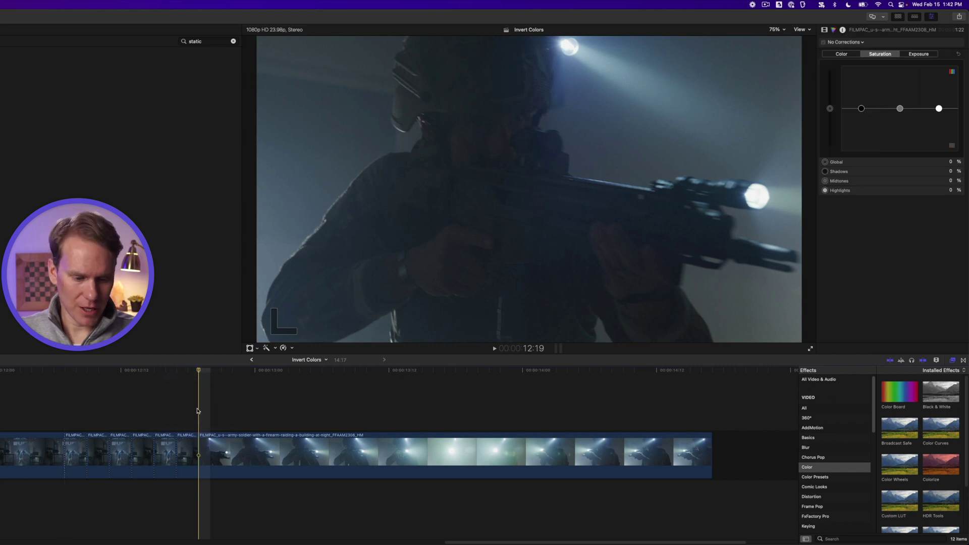
key("Right")
key("Right")
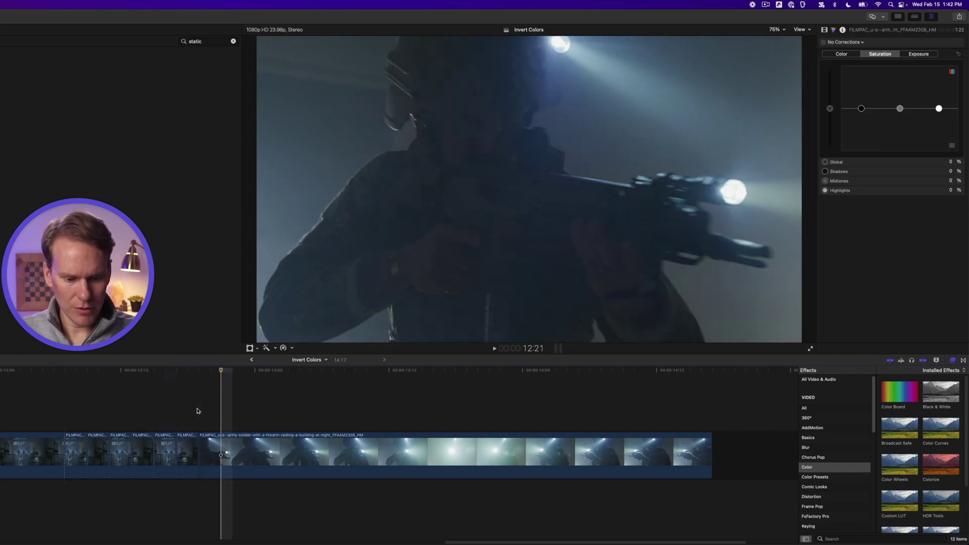
key("super+b")
key("Right")
key("Right")
key("super+b")
key("Right")
key("Right")
key("super+b")
key("Right")
key("Right")
key("super+b")
key("Right")
key("Right")
key("super+b")
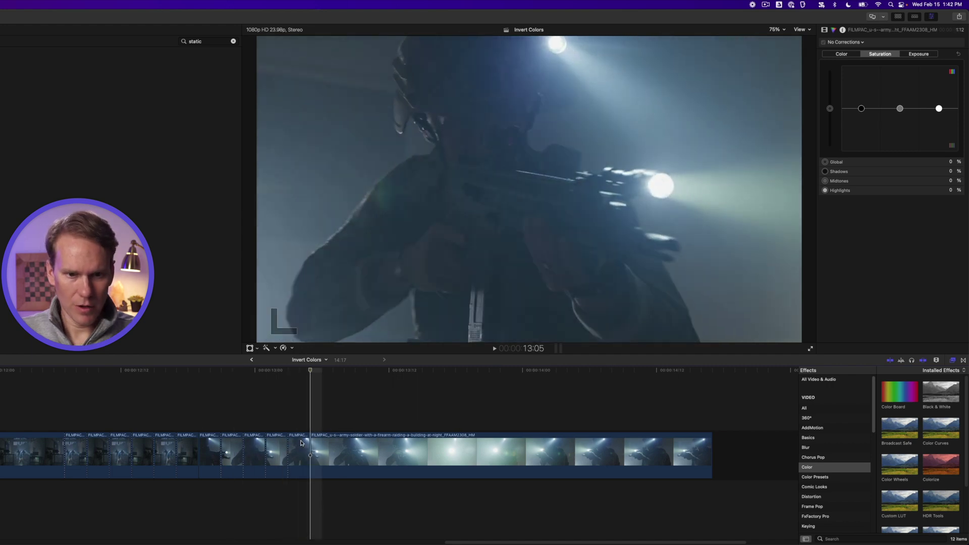
key("Right")
key("Right")
key("super+b")
left_click(65, 409)
left_click_drag(1, 412, 370, 489)
Apply the X-Ray effect to the first office two-frame piece
left_click(833, 539)
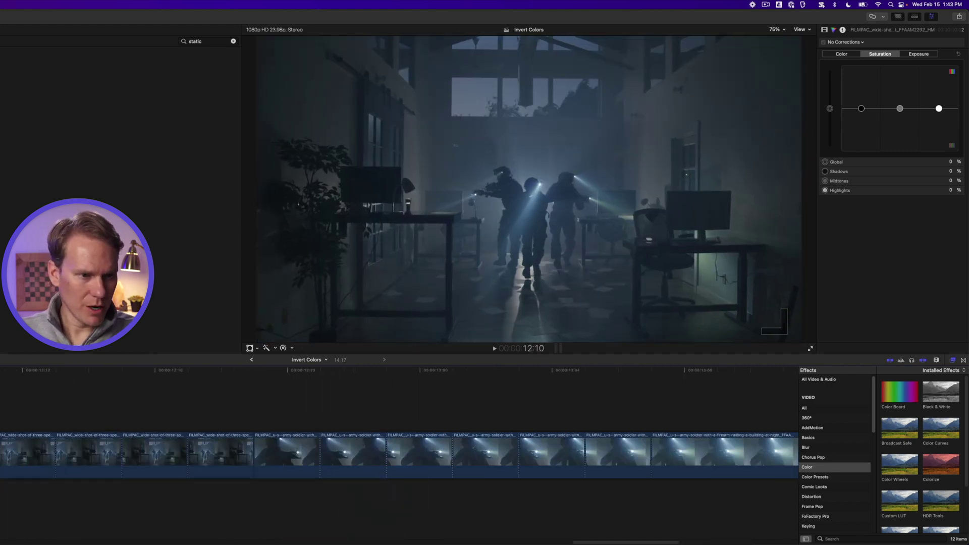
type("x-ra")
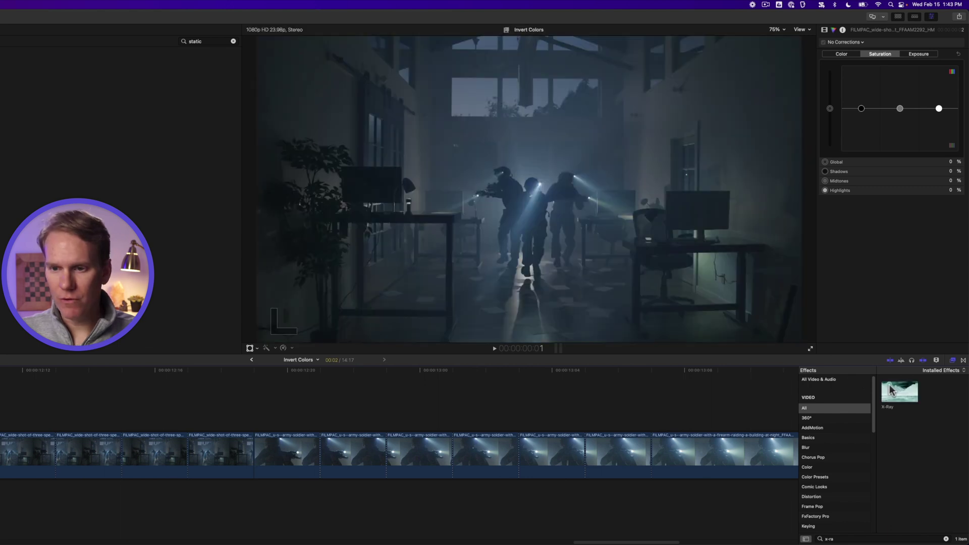
left_click_drag(899, 392, 0, 447)
left_click_drag(234, 446, 228, 450)
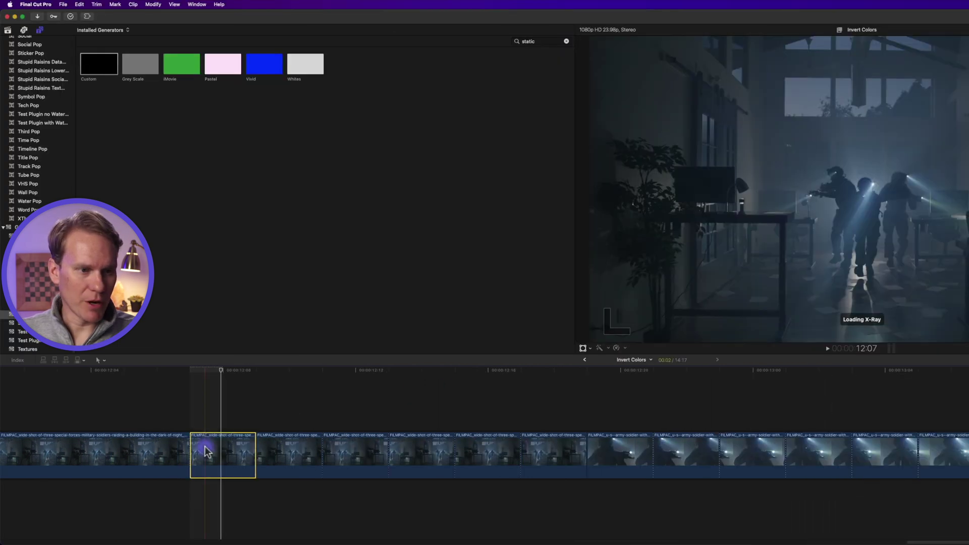
Copy that piece and paste its X-Ray effect onto five alternate two-frame pieces
key("super+c")
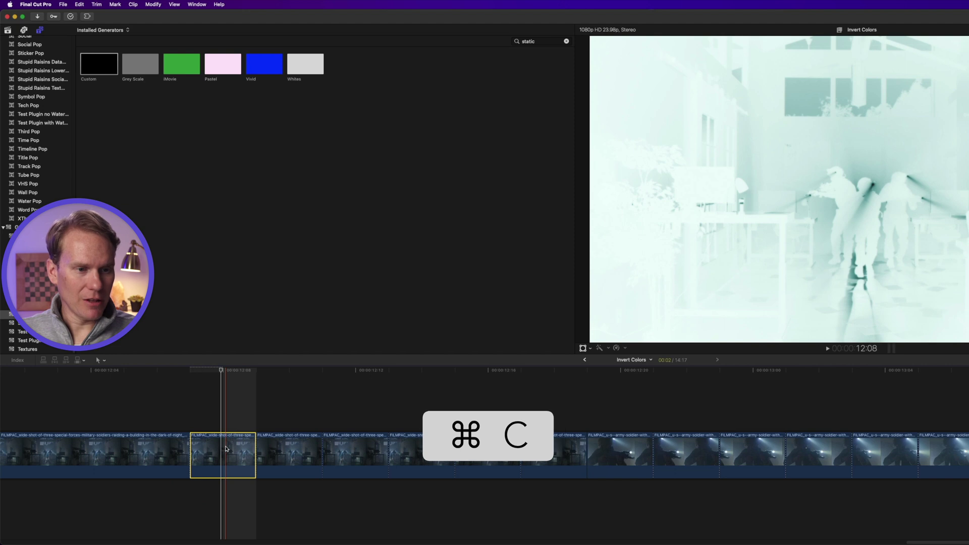
left_click(370, 452)
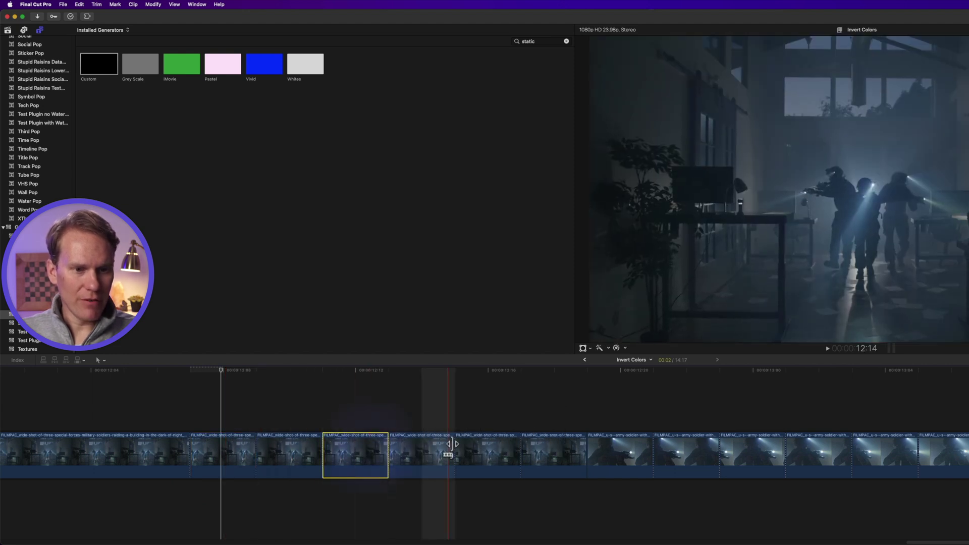
left_click(485, 452, "super")
left_click(605, 448, "super")
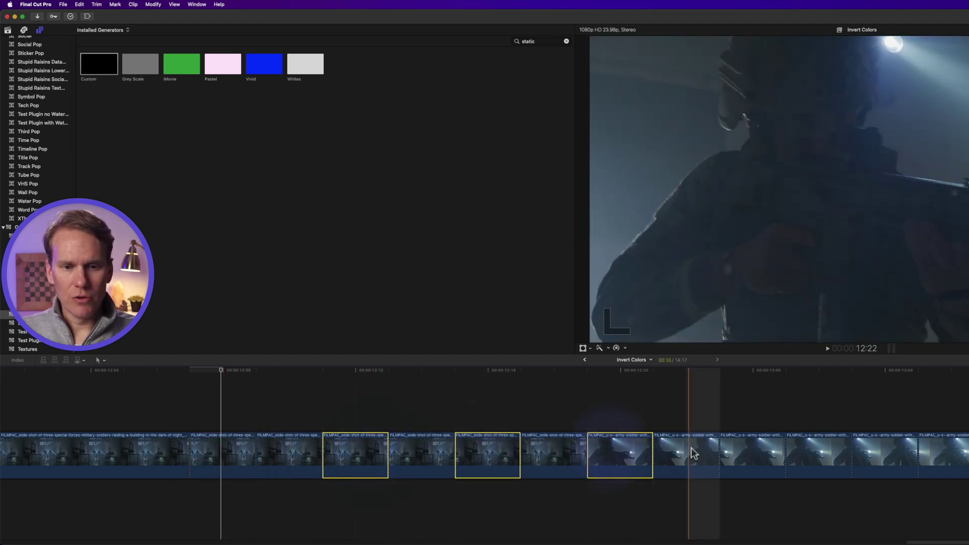
left_click(738, 450, "super")
left_click(870, 450, "super")
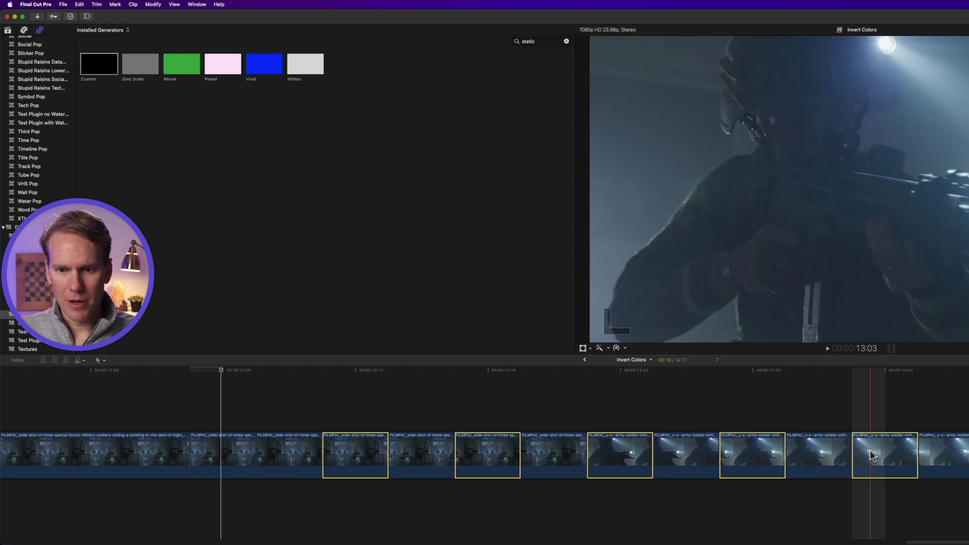
key("shift+super+v")
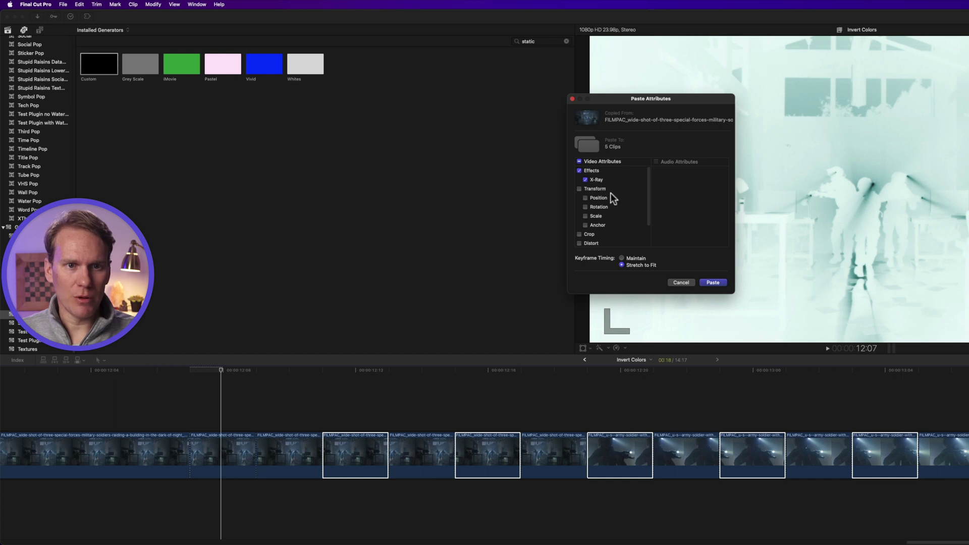
scroll(613, 199, "down", 3)
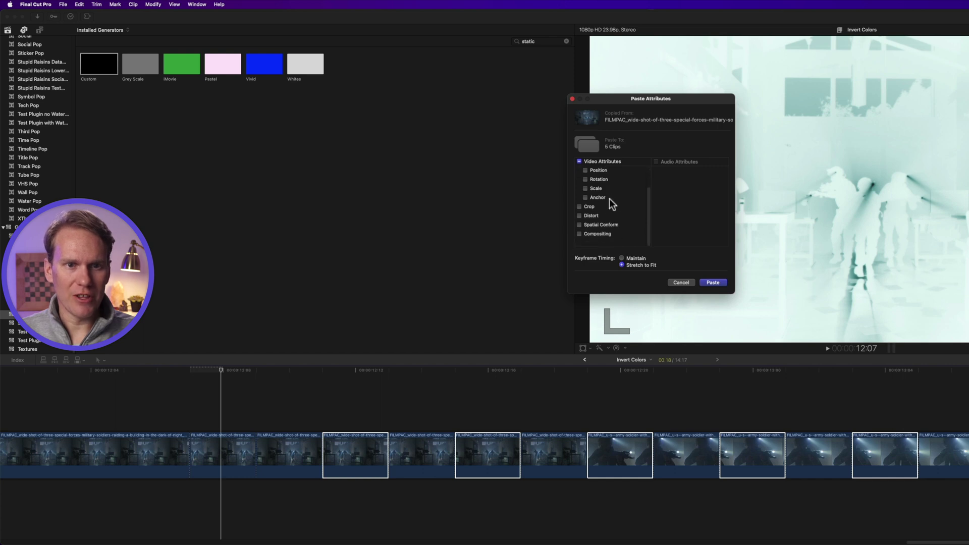
left_click(712, 283)
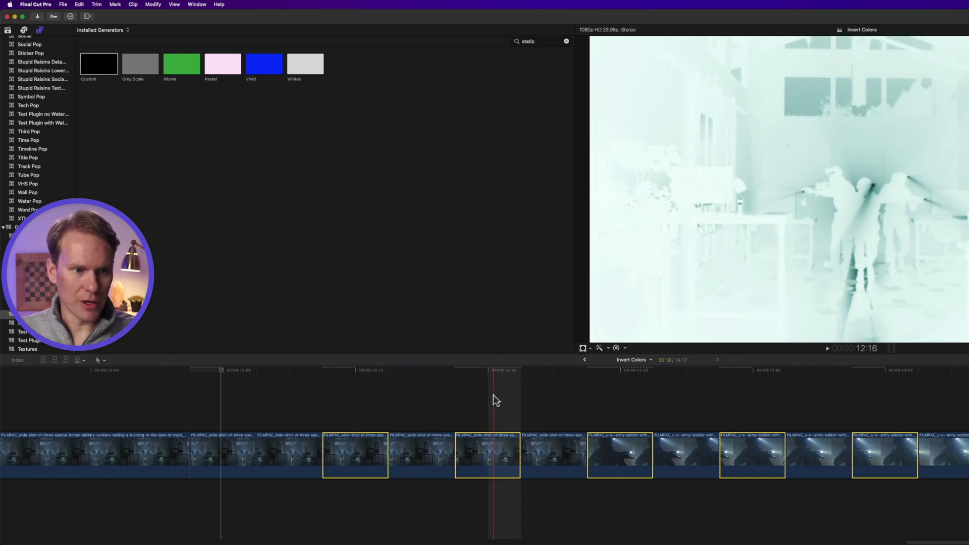
Apply the Bad TV effect to a piece without X-Ray
left_click(279, 451)
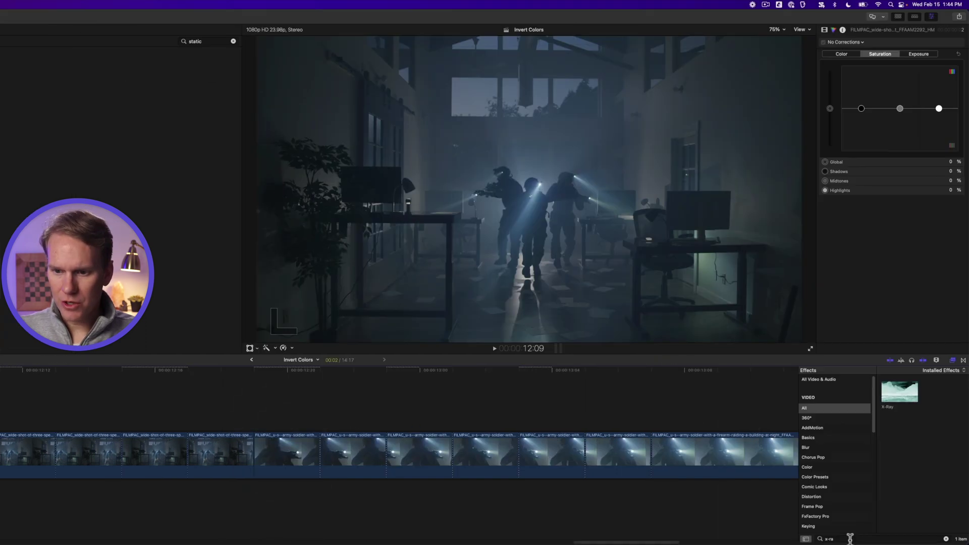
left_click(850, 539)
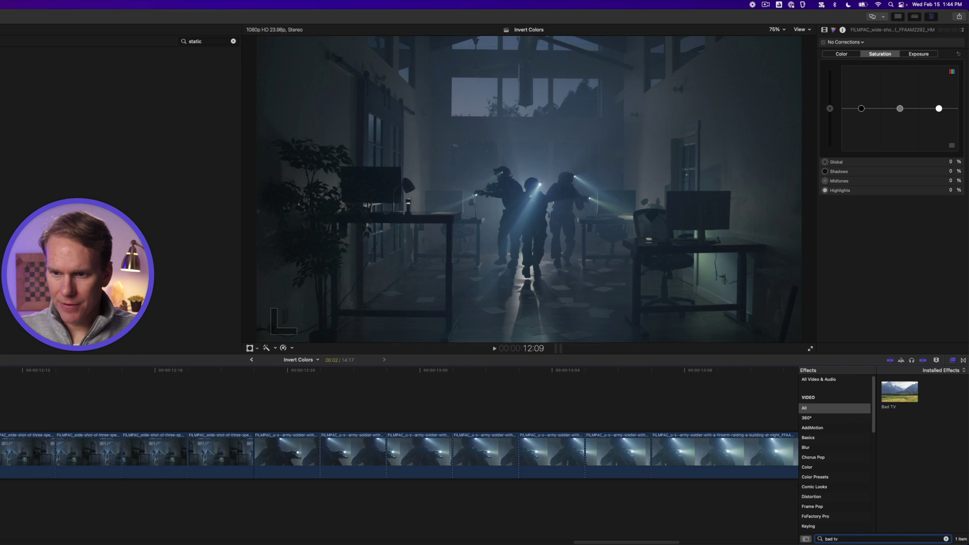
left_click_drag(907, 396, 0, 467)
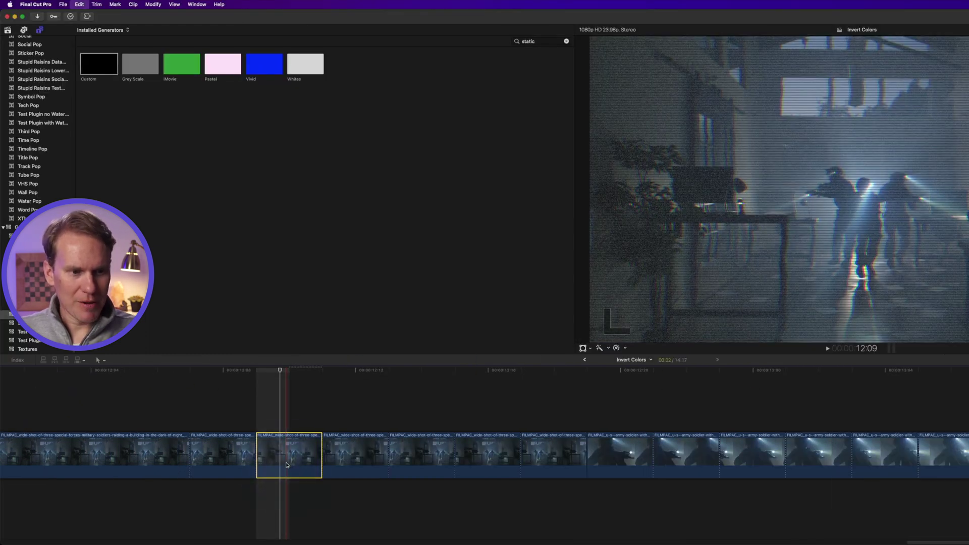
Copy the Bad TV piece and paste its effect onto five other alternating pieces
key("super+c")
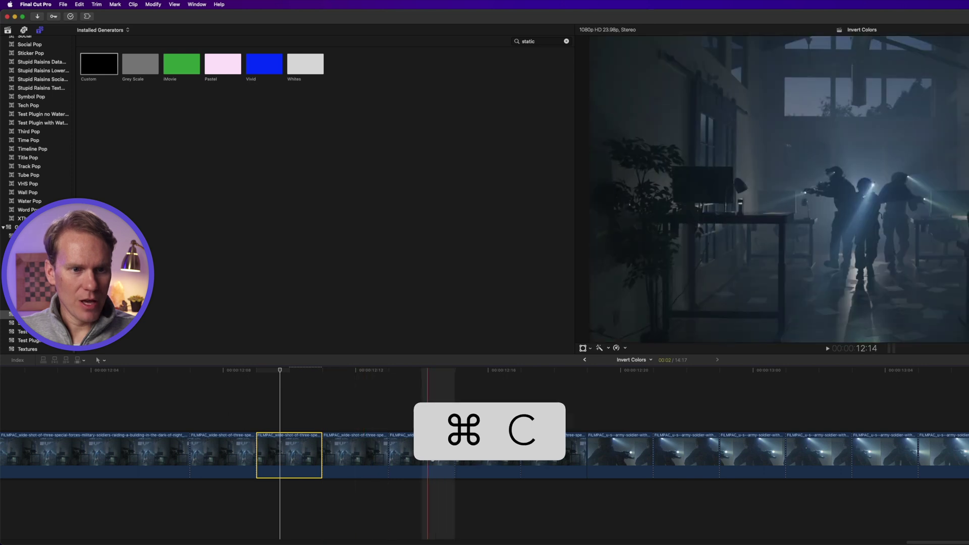
left_click(429, 452)
left_click(535, 452, "super")
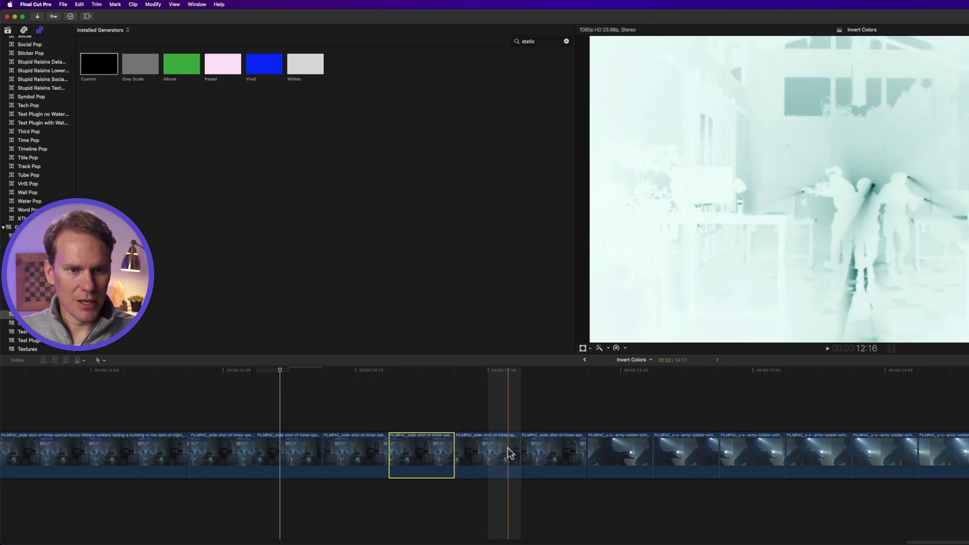
left_click(686, 452, "super")
left_click(817, 453, "super")
left_click(946, 453, "super")
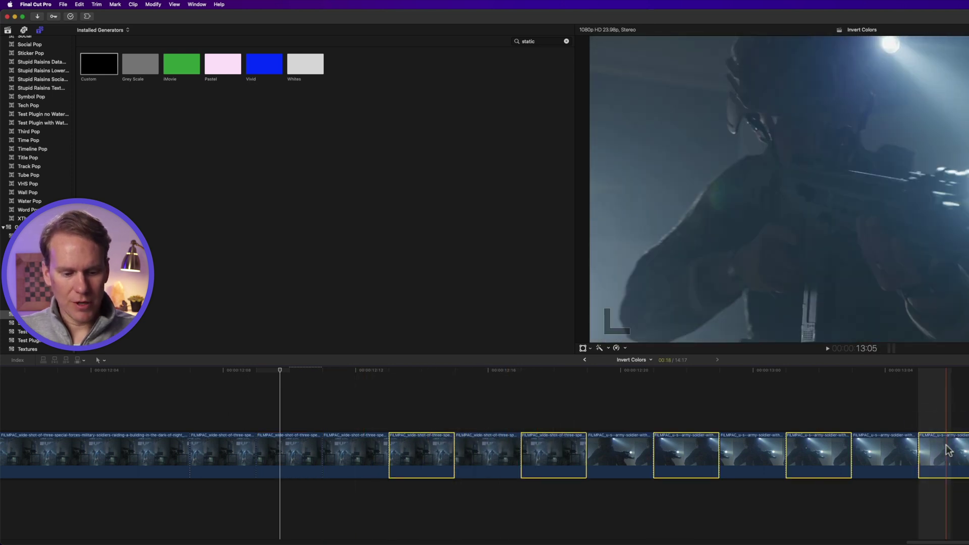
key("shift+super+v")
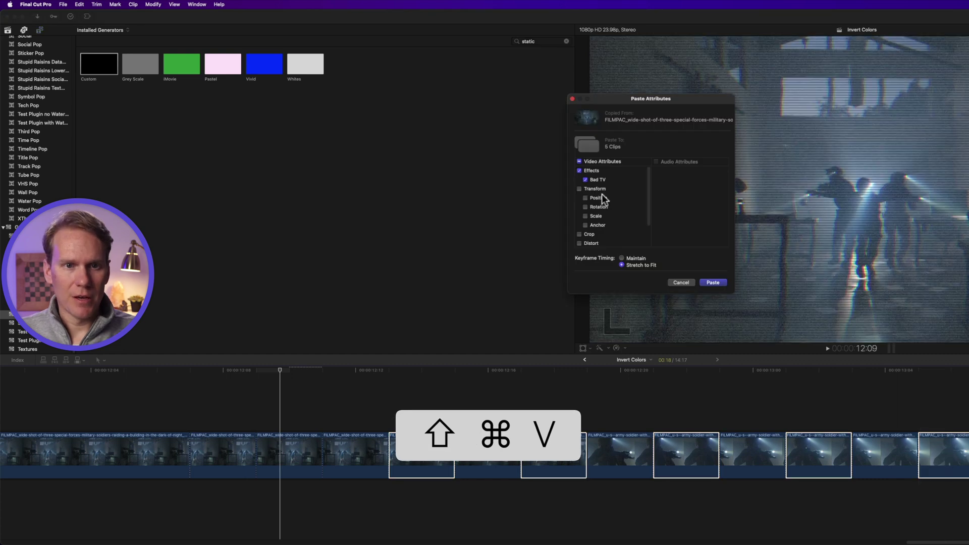
left_click(713, 282)
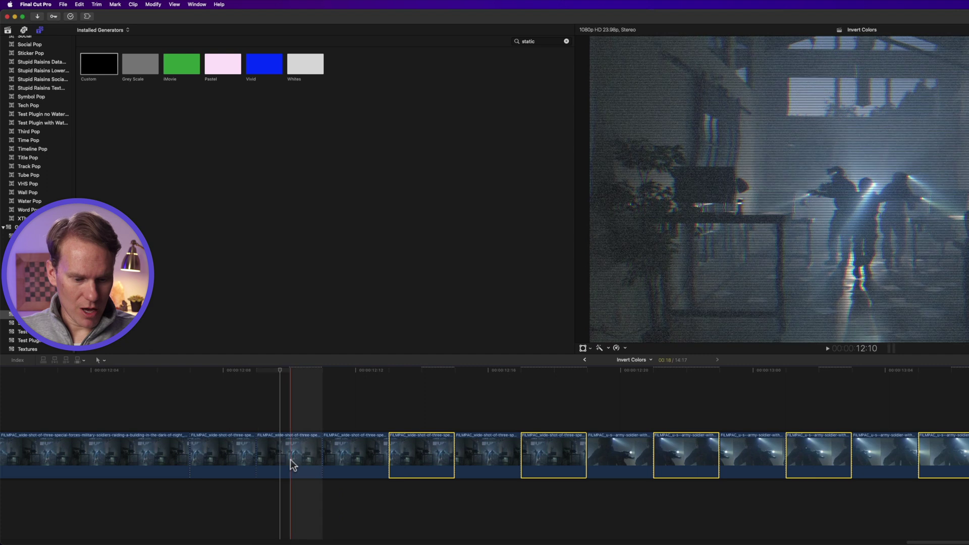
Select all six Bad TV pieces and set their Scale to 142% in the Video inspector
left_click(289, 457, "super")
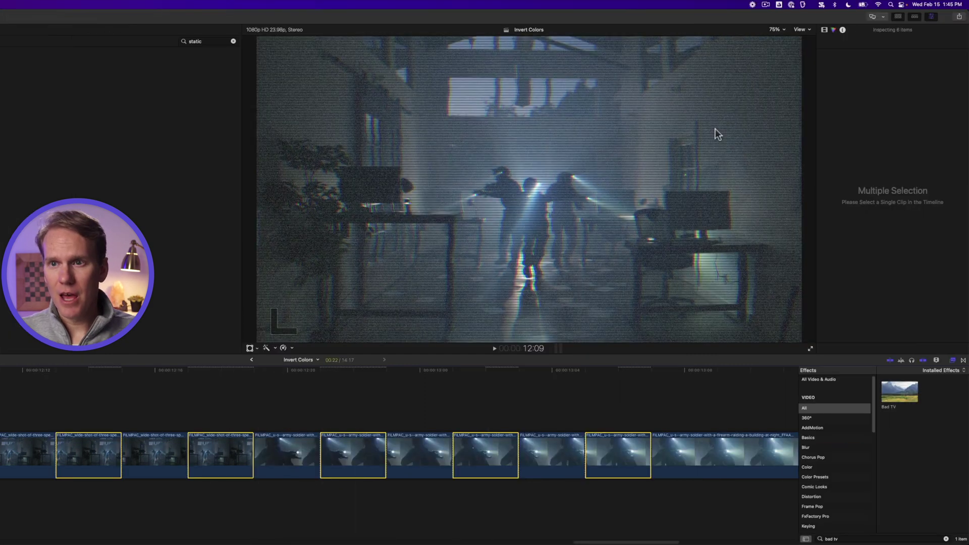
left_click(824, 30)
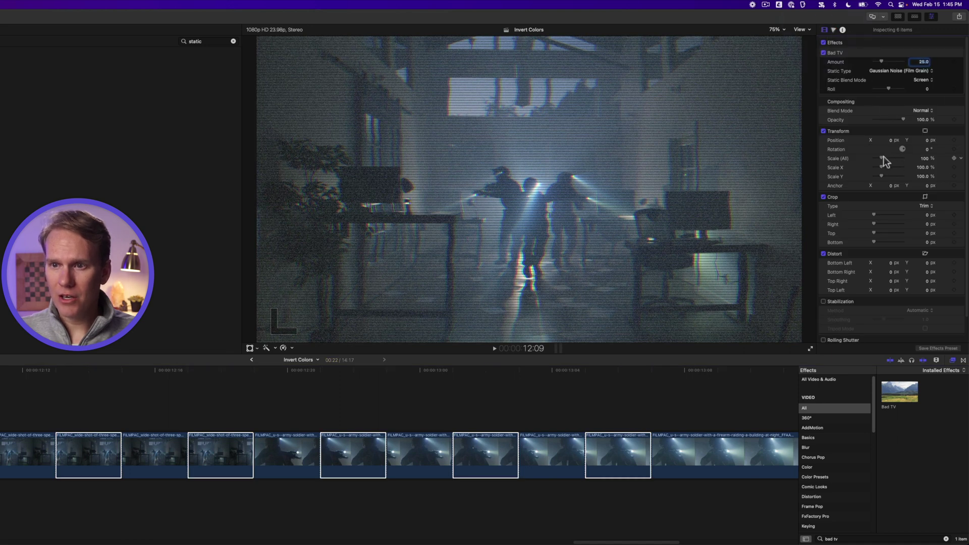
left_click_drag(881, 156, 883, 156)
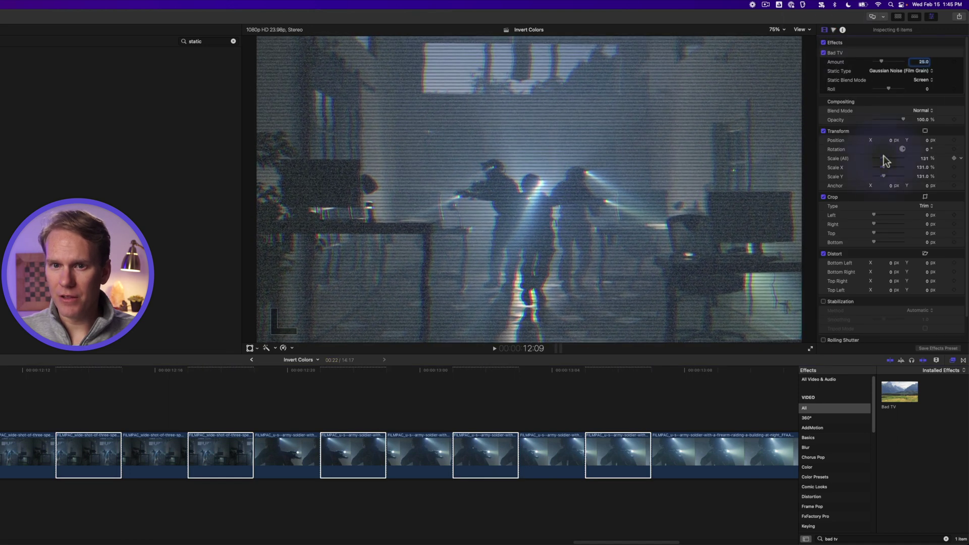
left_click_drag(883, 156, 884, 157)
Zoom the timeline out and play through the flicker sequence
key("super+minus")
key("super+minus")
key("super+minus")
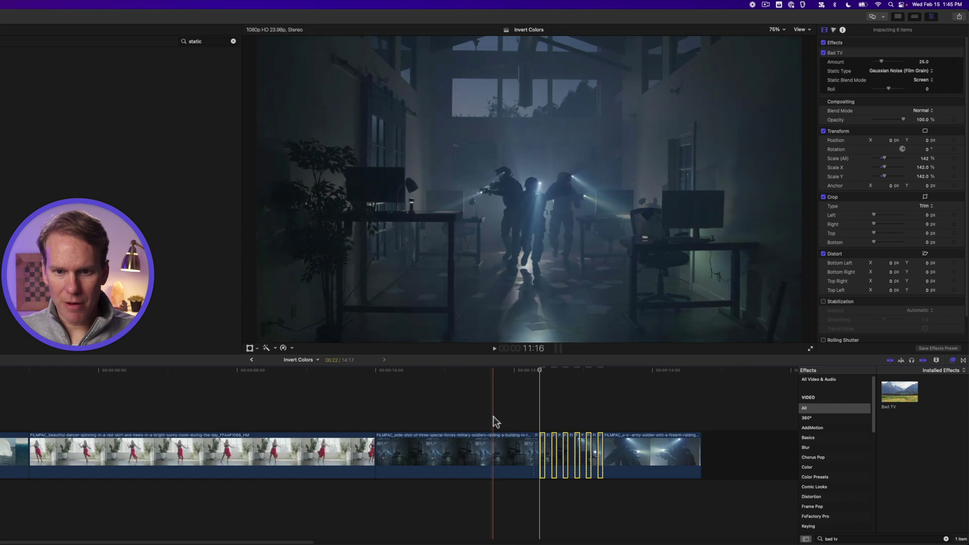
key("space")
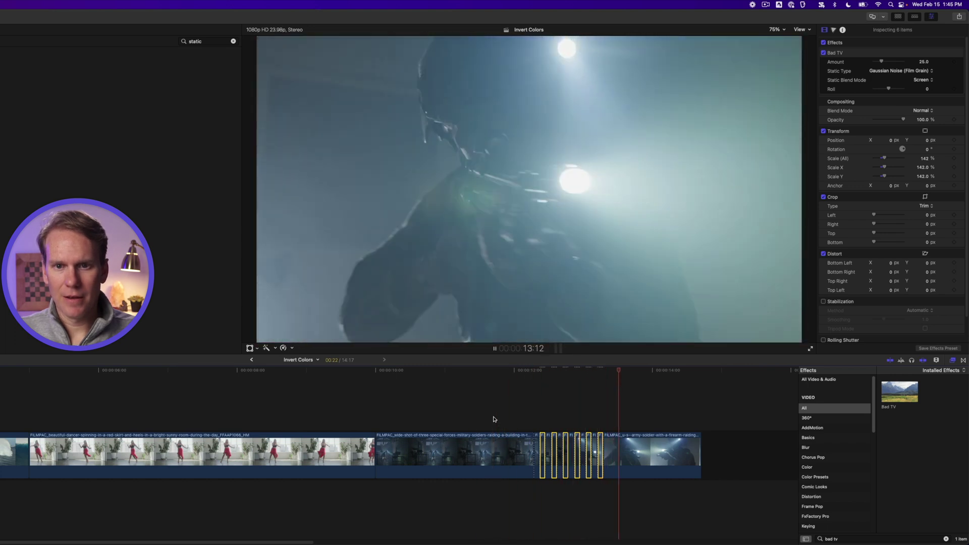
key("space")
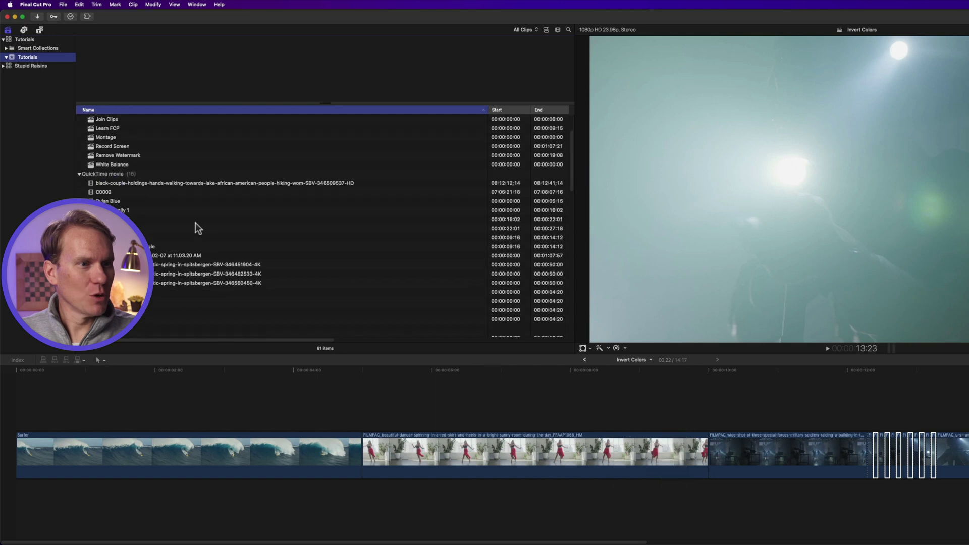
Add the action-chase music under the video, then find Static Accents 02 in Sound Effects and drag it in
scroll(195, 225, "down", 10)
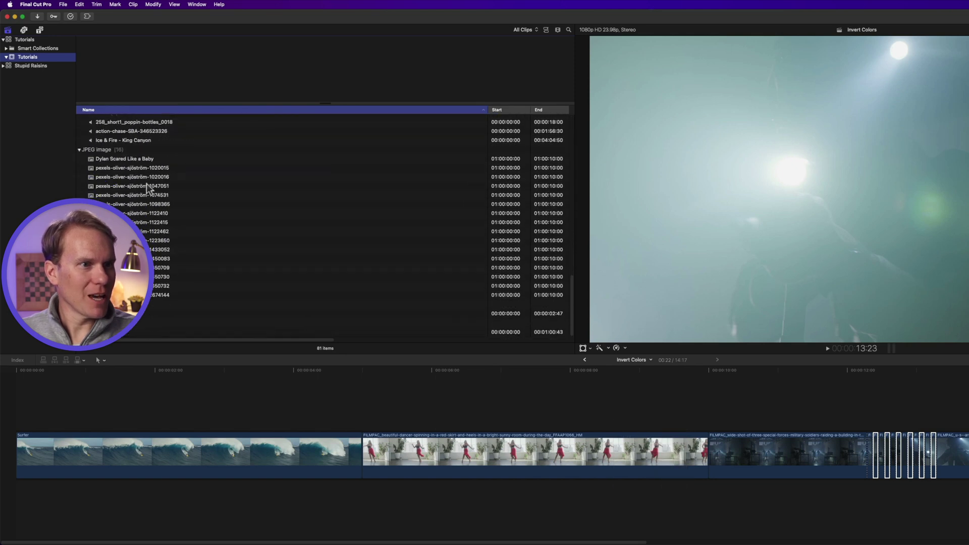
left_click_drag(136, 132, 826, 495)
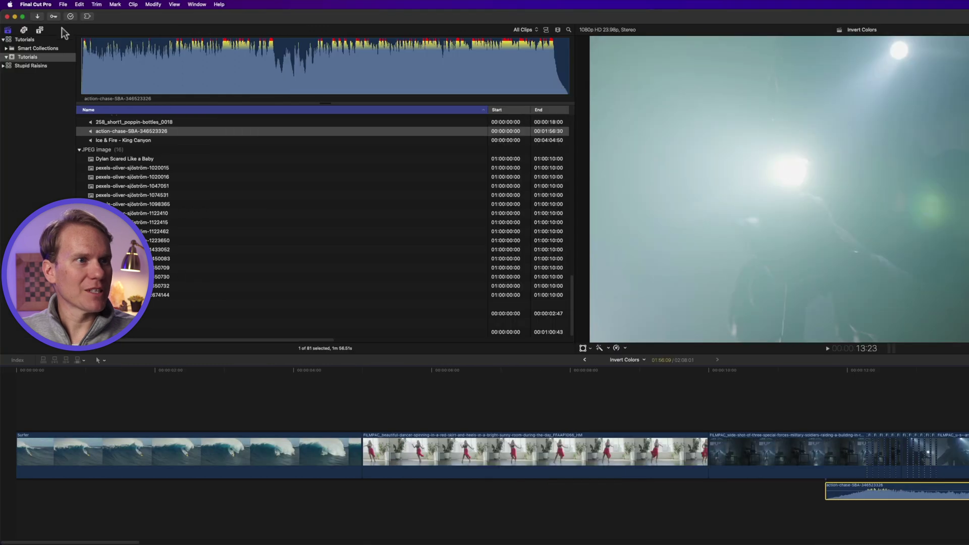
left_click(23, 31)
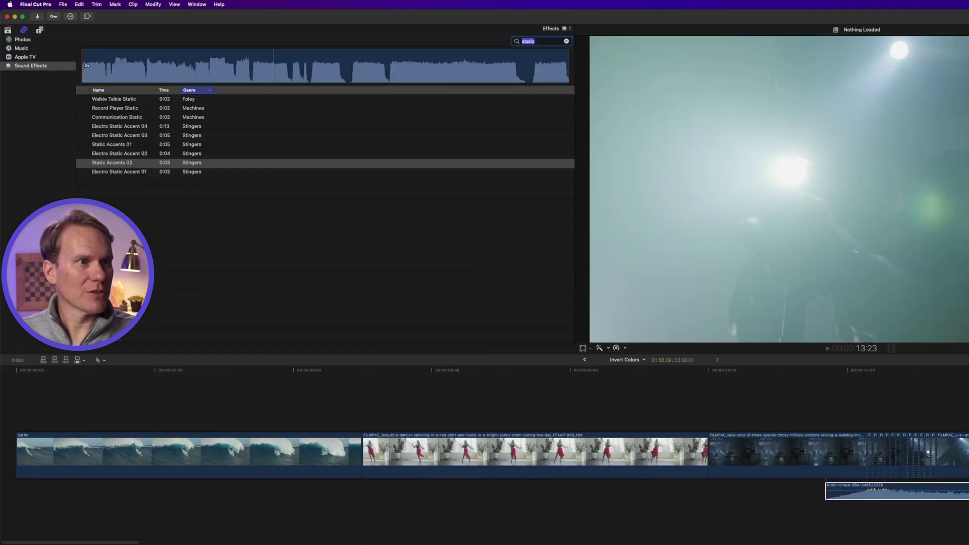
left_click(35, 65)
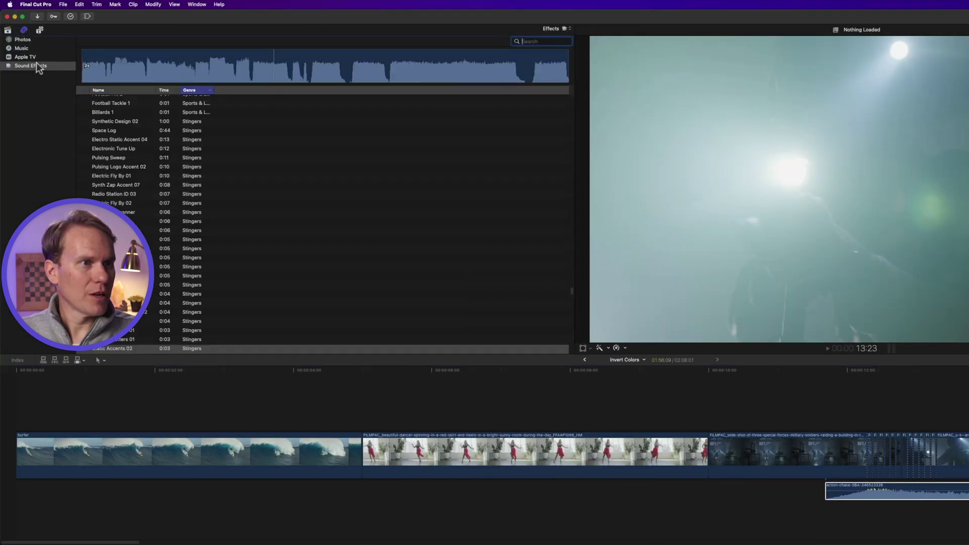
left_click(522, 42)
type("static")
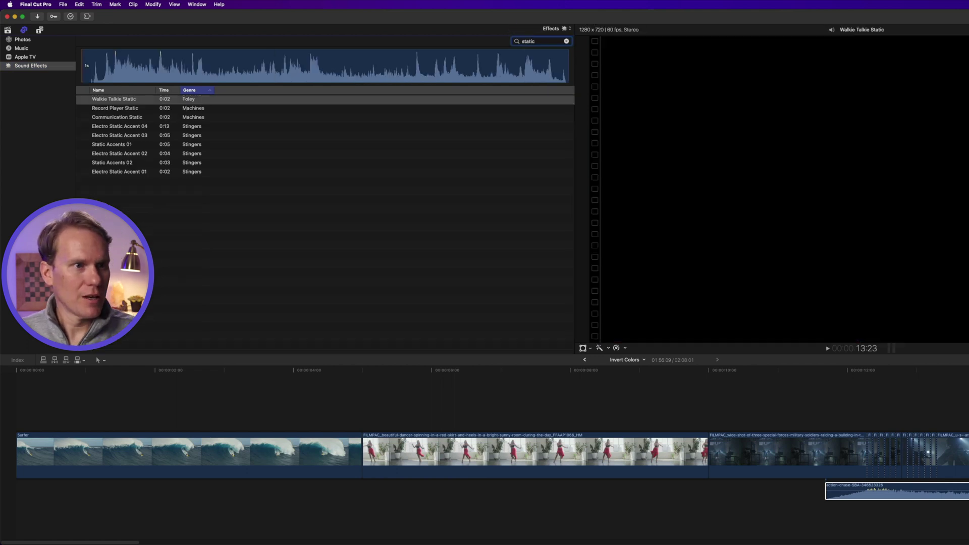
left_click(132, 163)
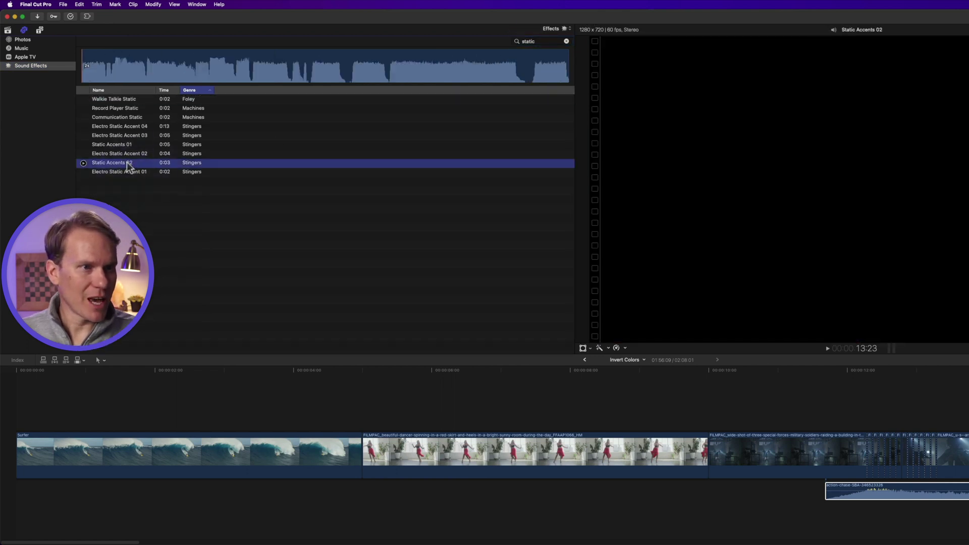
left_click_drag(656, 404, 864, 483)
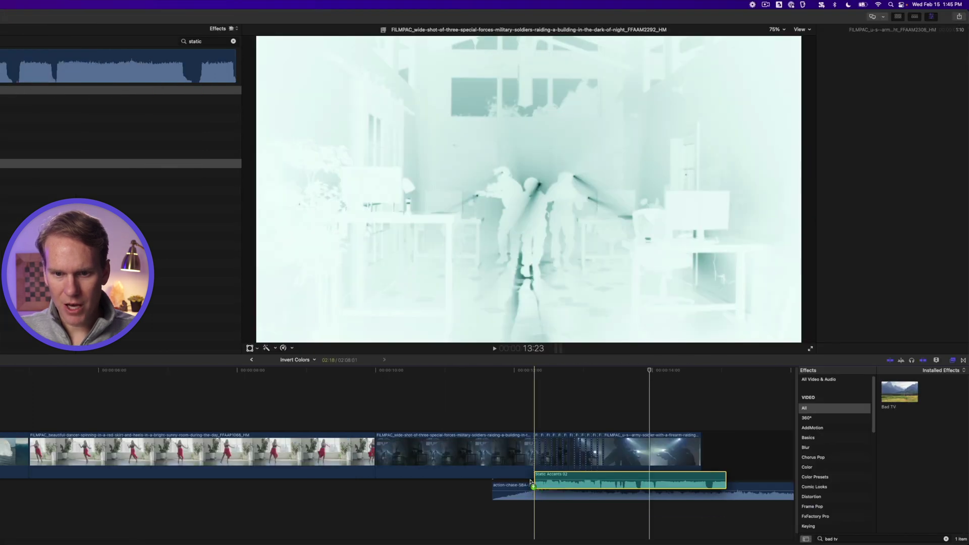
Drop Static Accents 02 below the music, slide it under the flicker section, and trim both ends
left_click_drag(531, 483, 525, 480)
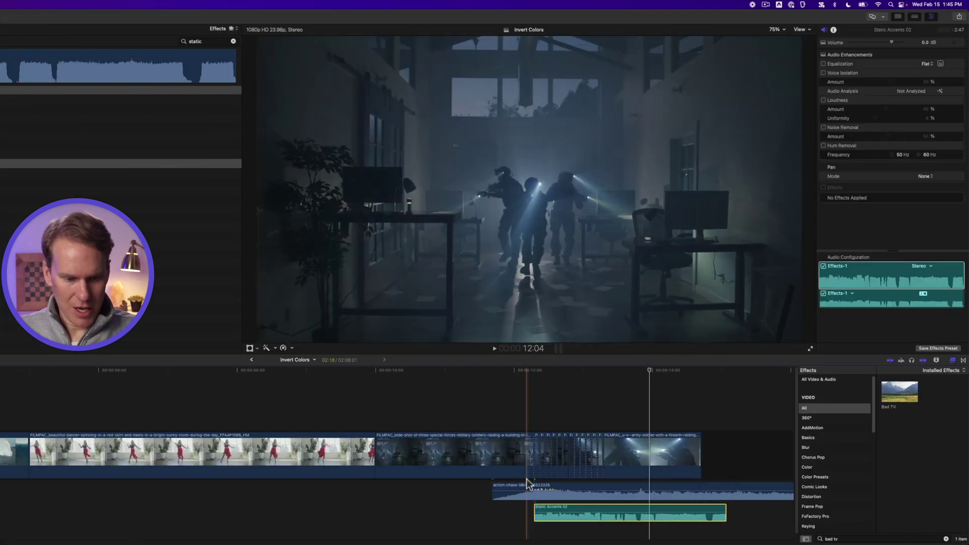
left_click_drag(515, 427, 643, 530)
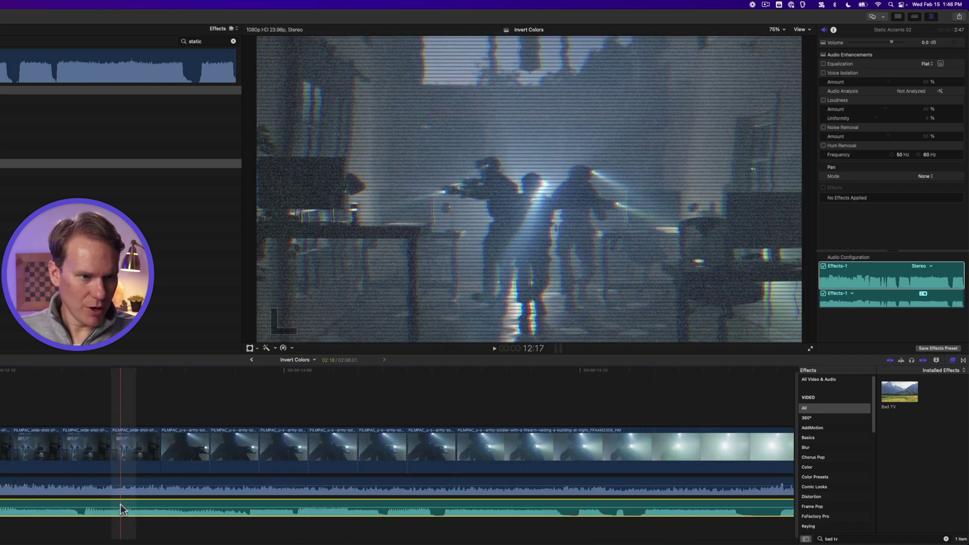
left_click_drag(120, 504, 88, 507)
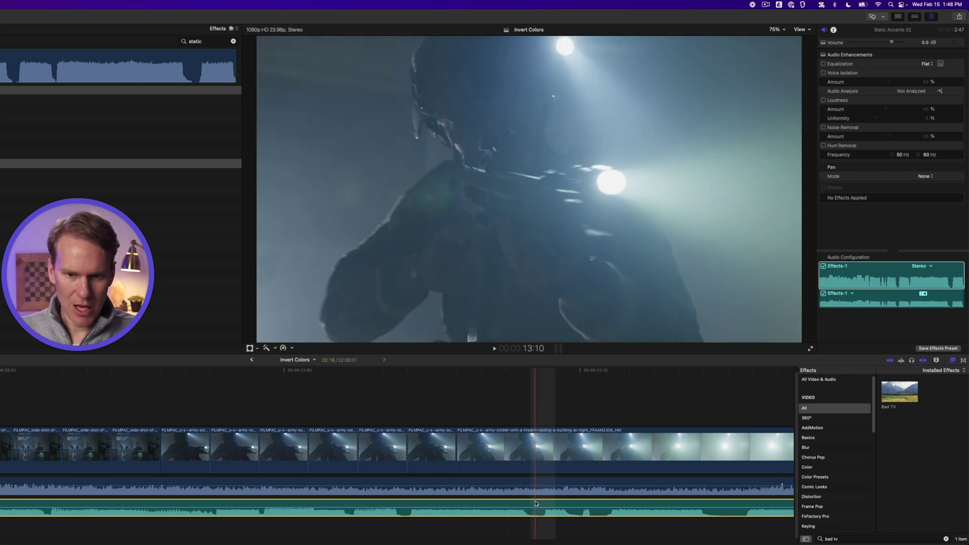
key("alt+bracketright")
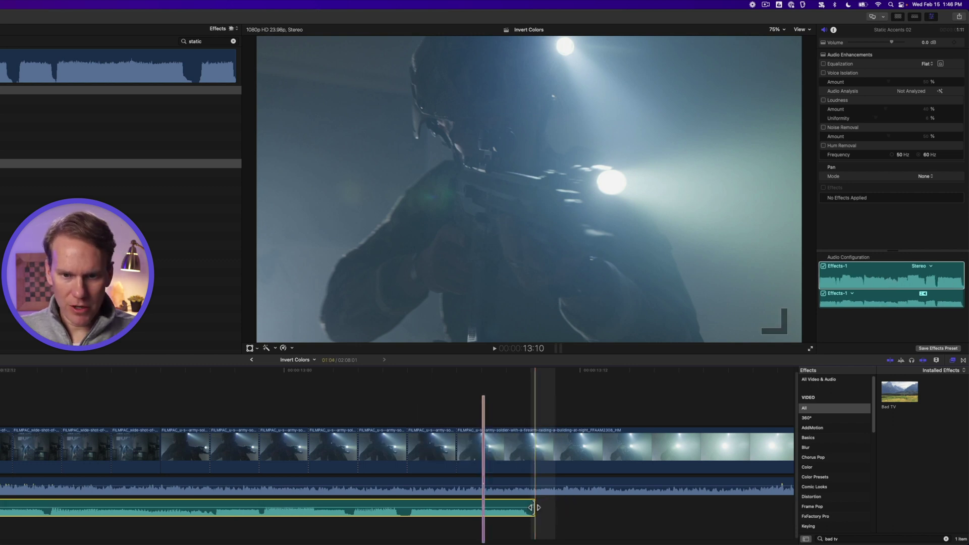
left_click_drag(529, 505, 361, 496)
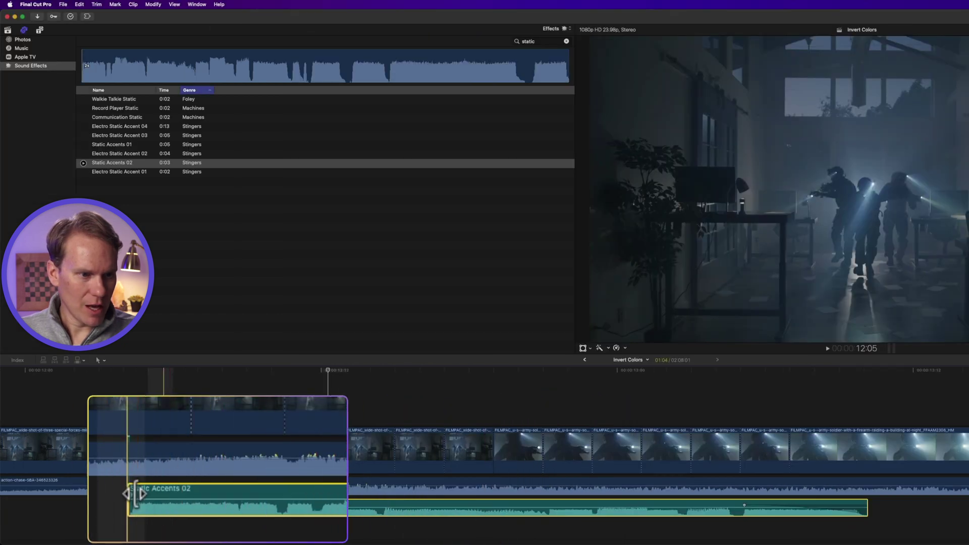
left_click_drag(172, 505, 346, 489)
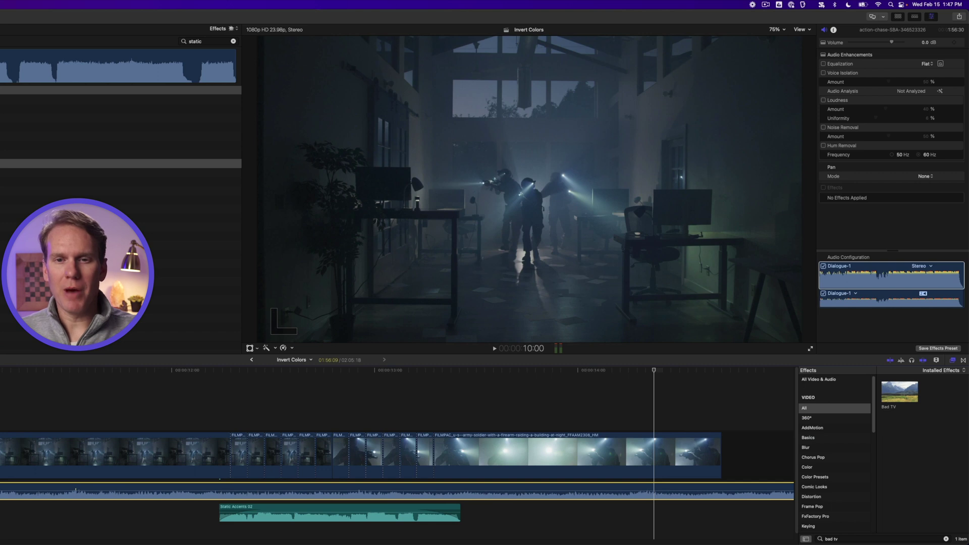
key("space")
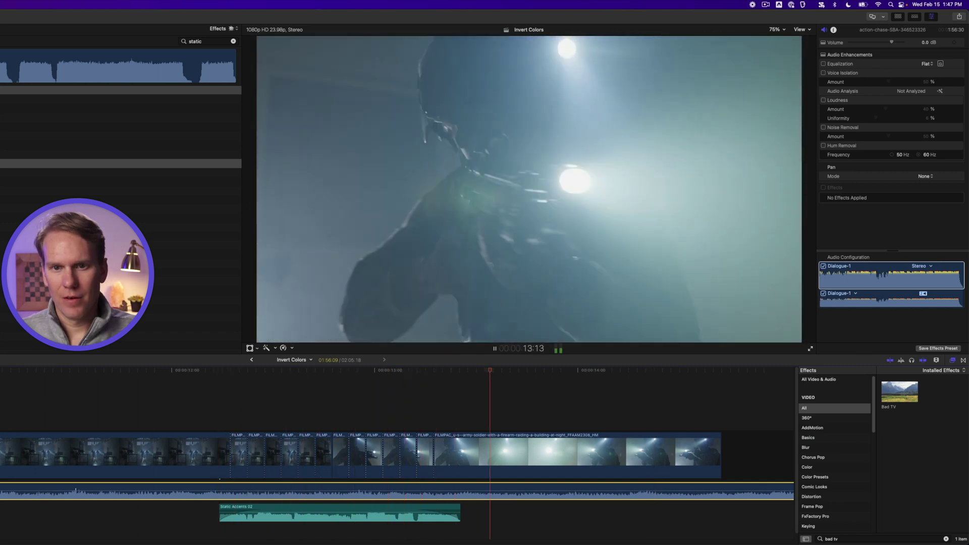
key("space")
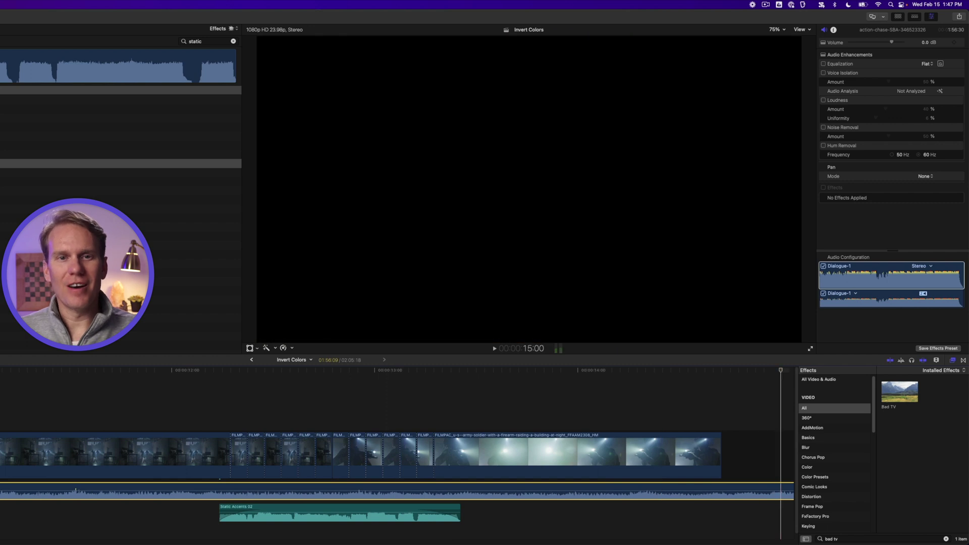